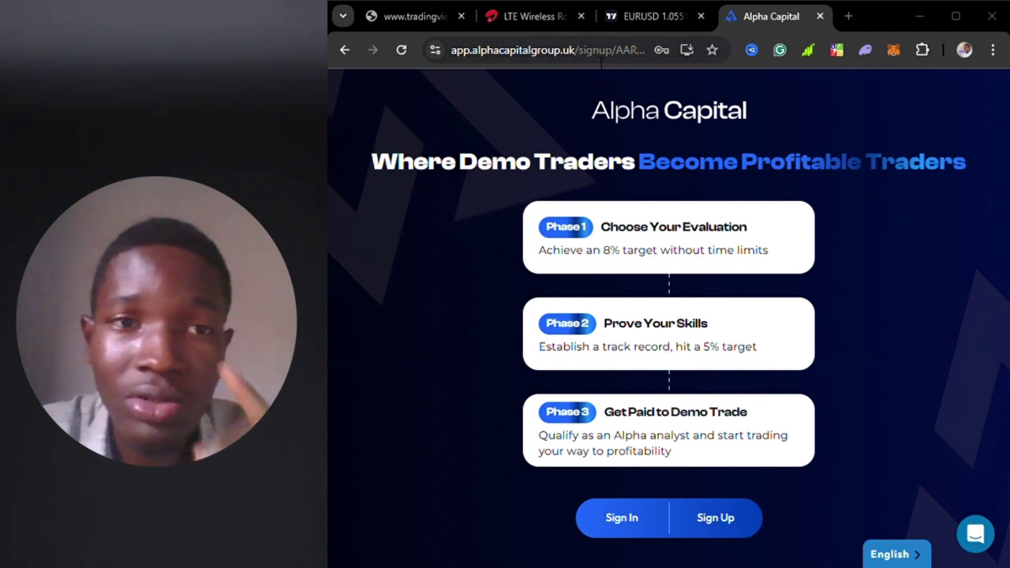
- Append the referral code to the sign-up URL and sign in with the saved credentials
left_click(594, 58)
double_click(595, 56)
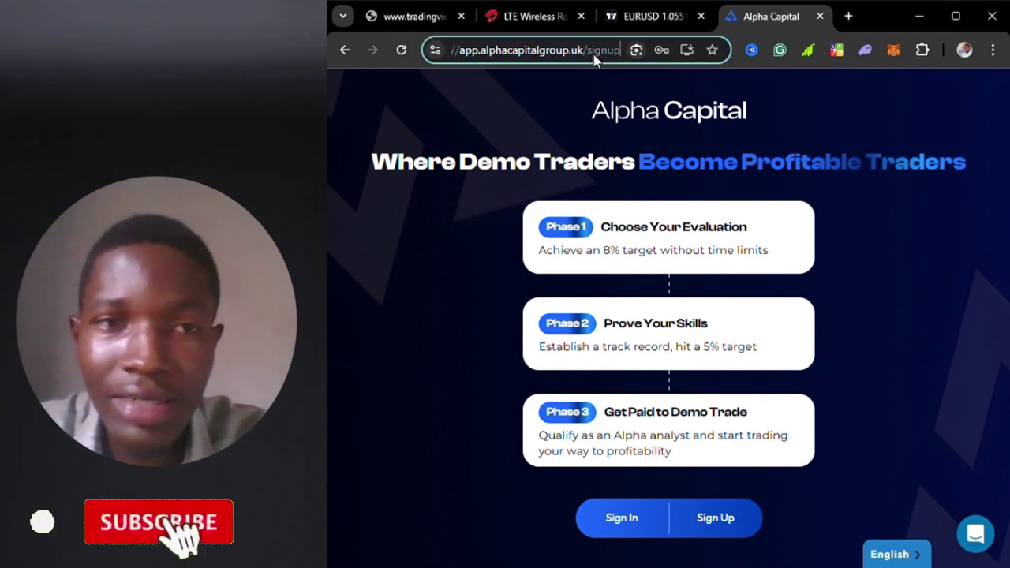
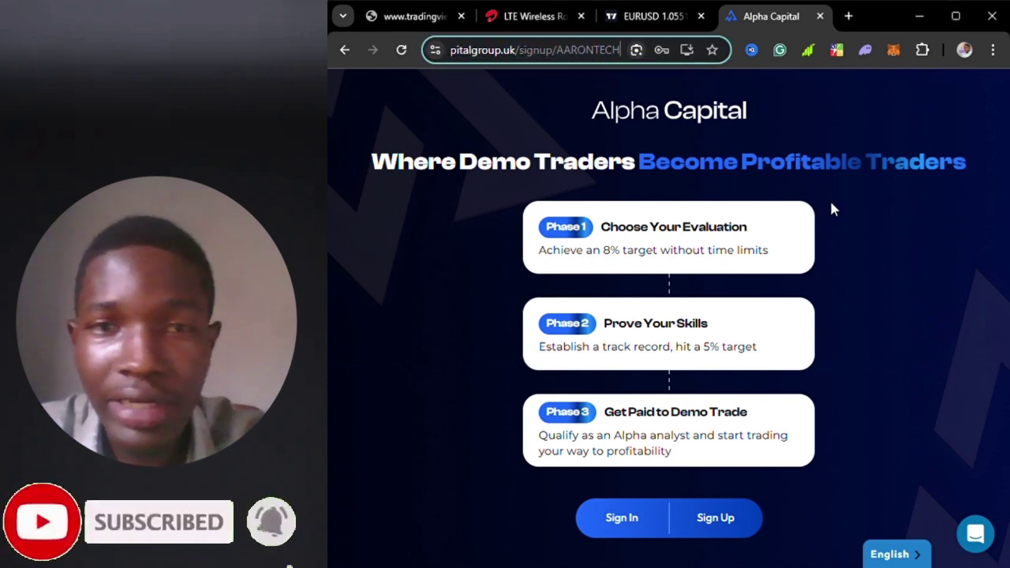
left_click(882, 251)
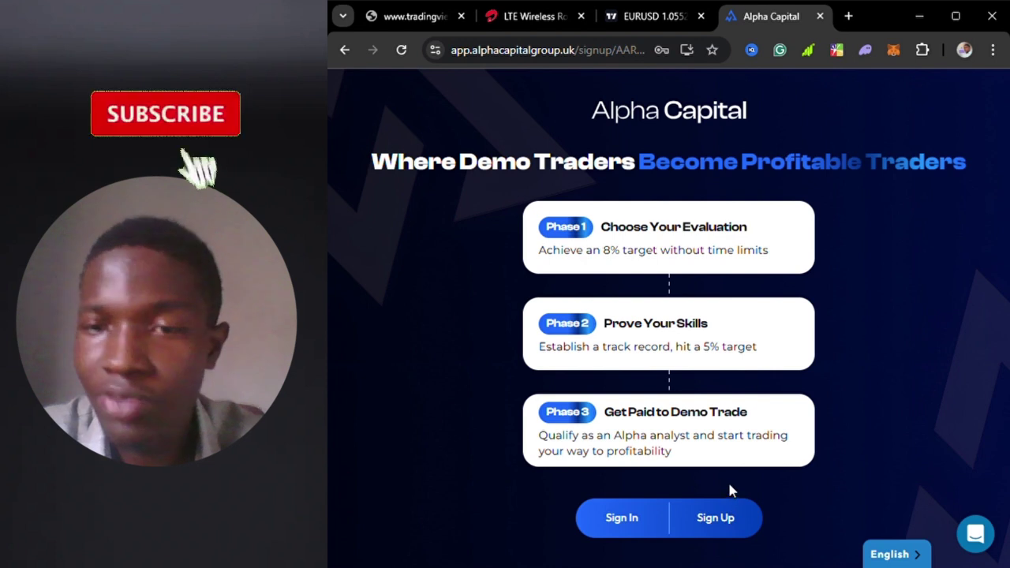
left_click(625, 519)
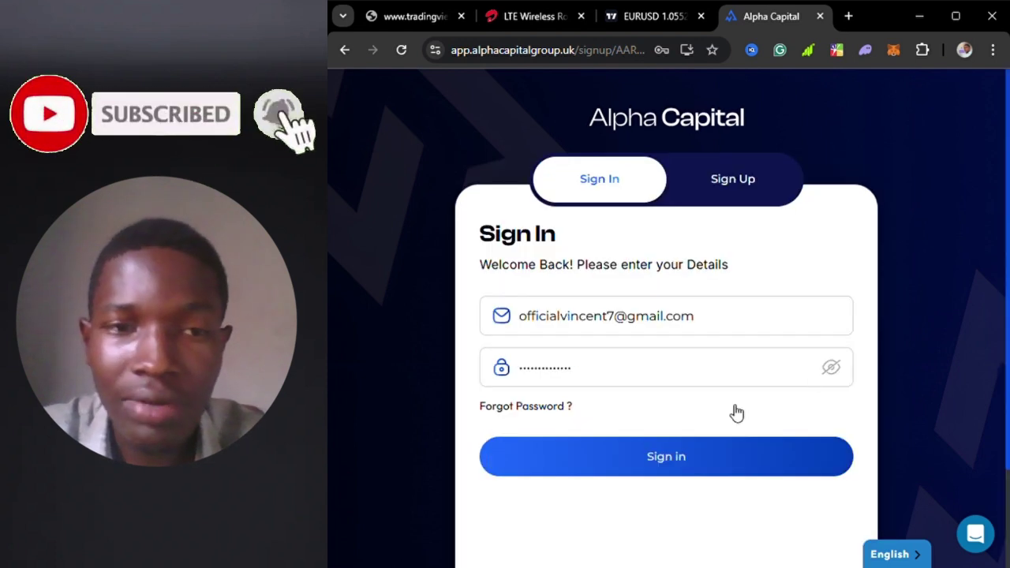
left_click(658, 462)
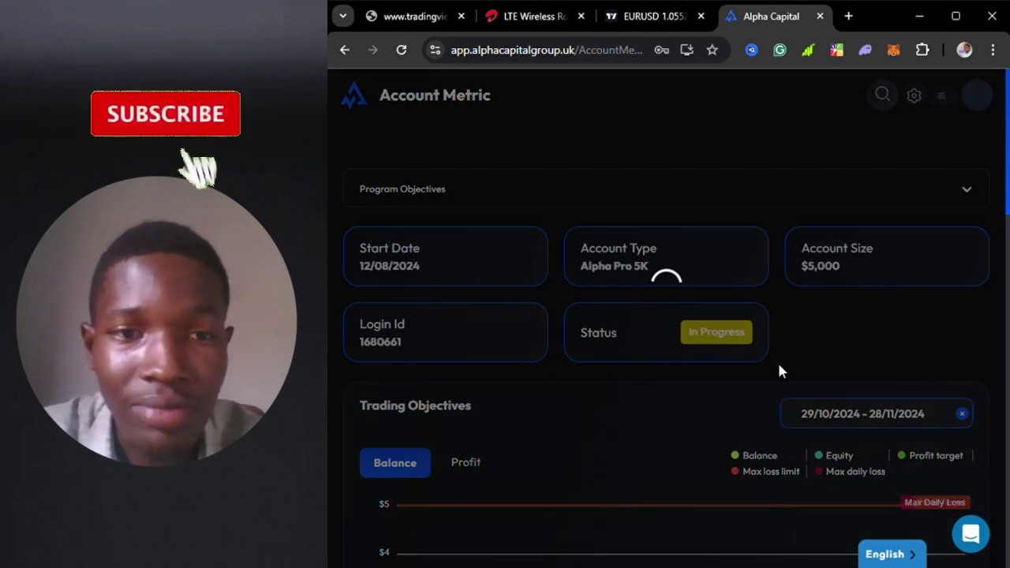
- Switch the metrics to Advanced Insights to see per-pair stats like XAU/USD 3.16 lots, $249.7 profit
scroll(775, 369, "down", 6)
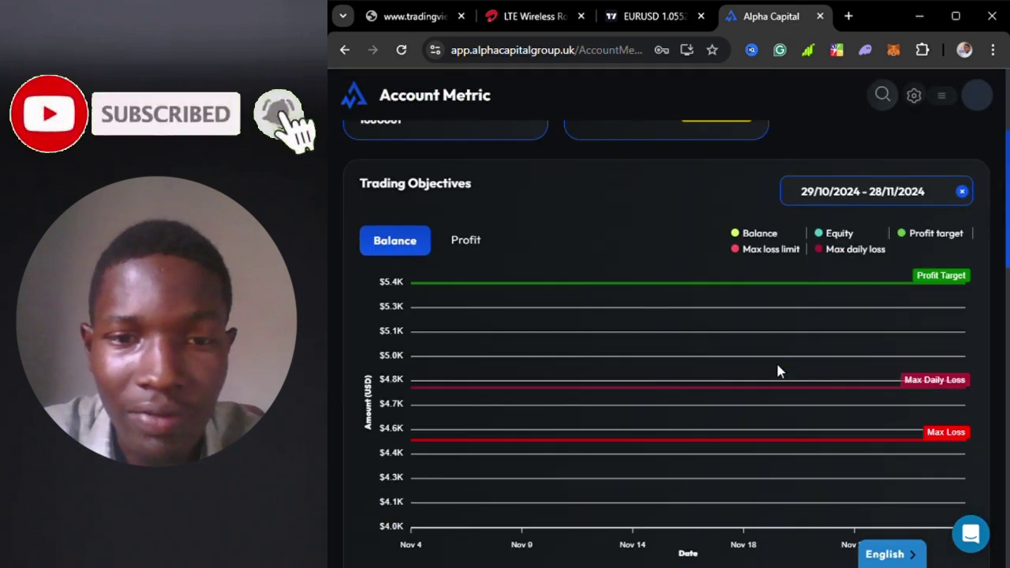
scroll(776, 369, "up", 5)
scroll(777, 366, "down", 15)
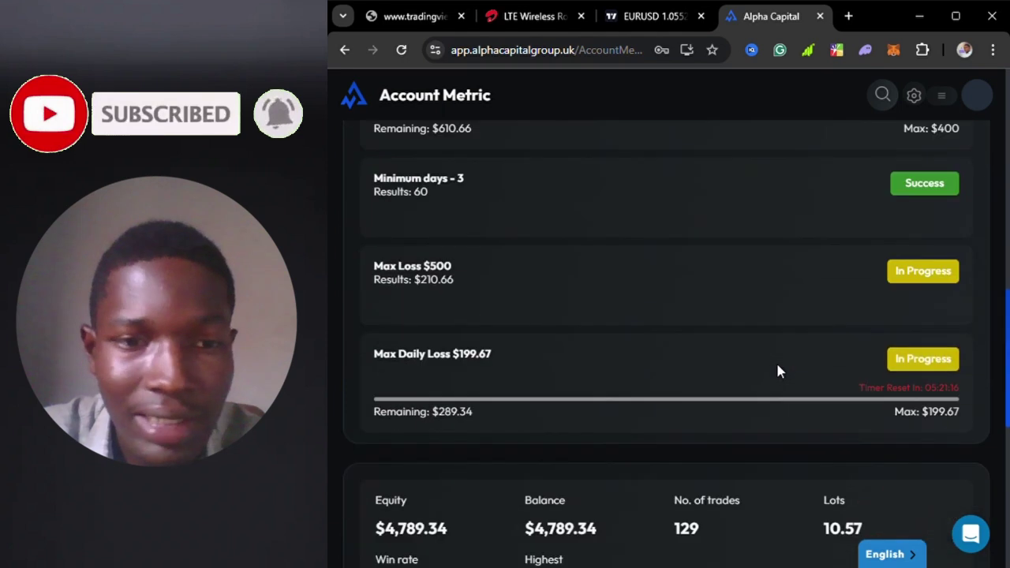
scroll(777, 368, "up", 18)
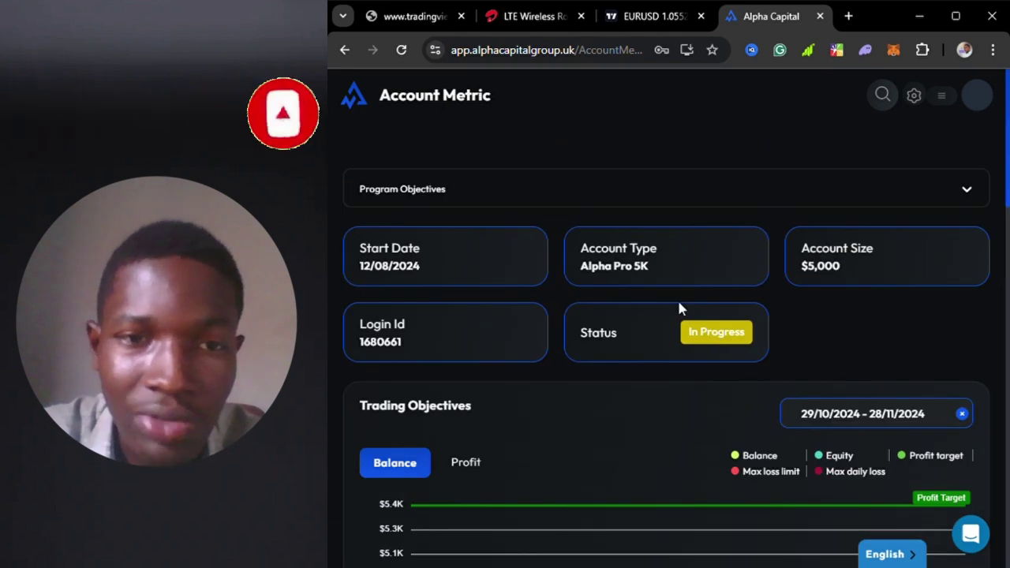
left_click(575, 193)
left_click(458, 287)
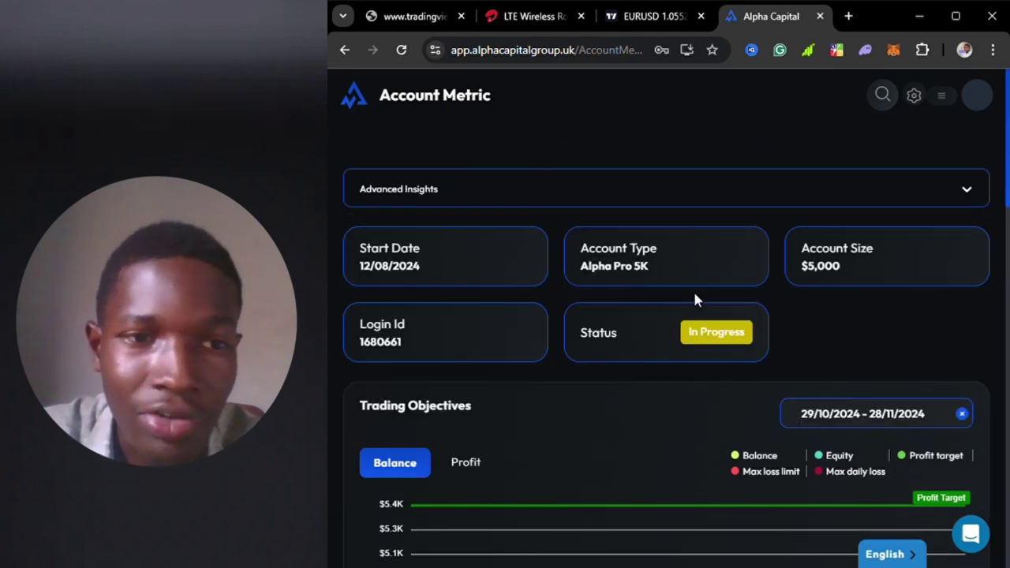
scroll(694, 357, "down", 10)
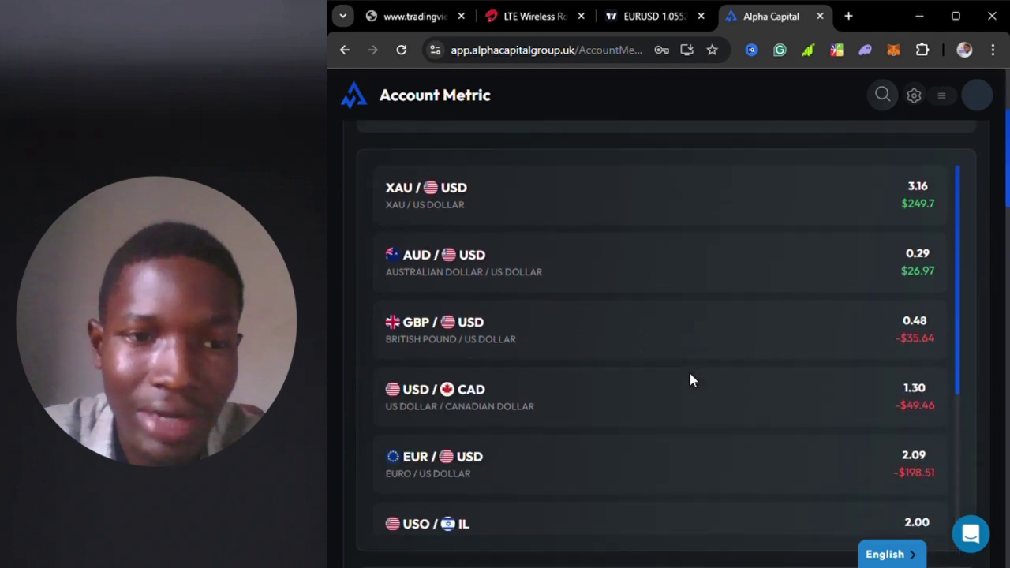
scroll(686, 365, "down", 3)
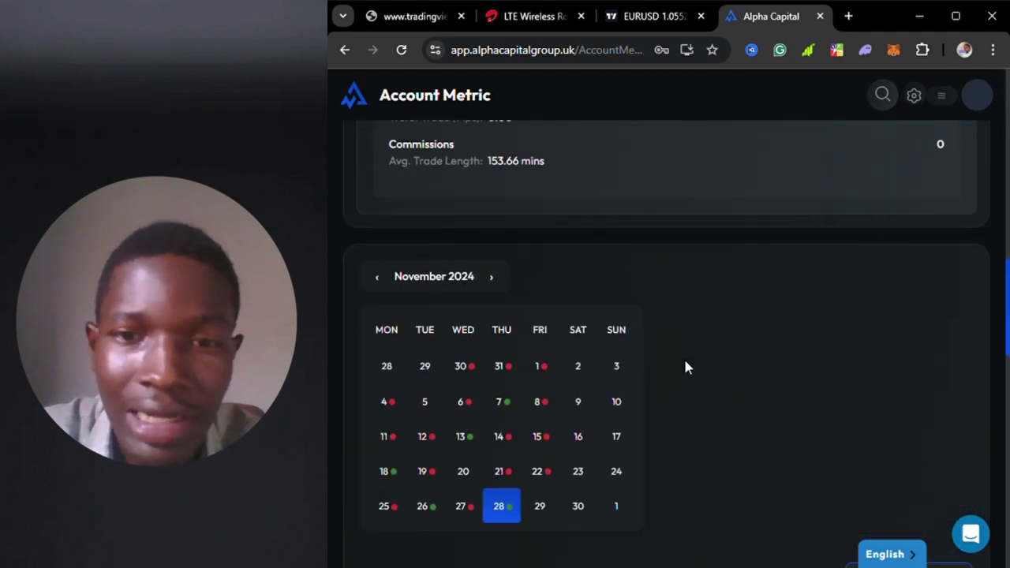
scroll(686, 365, "up", 10)
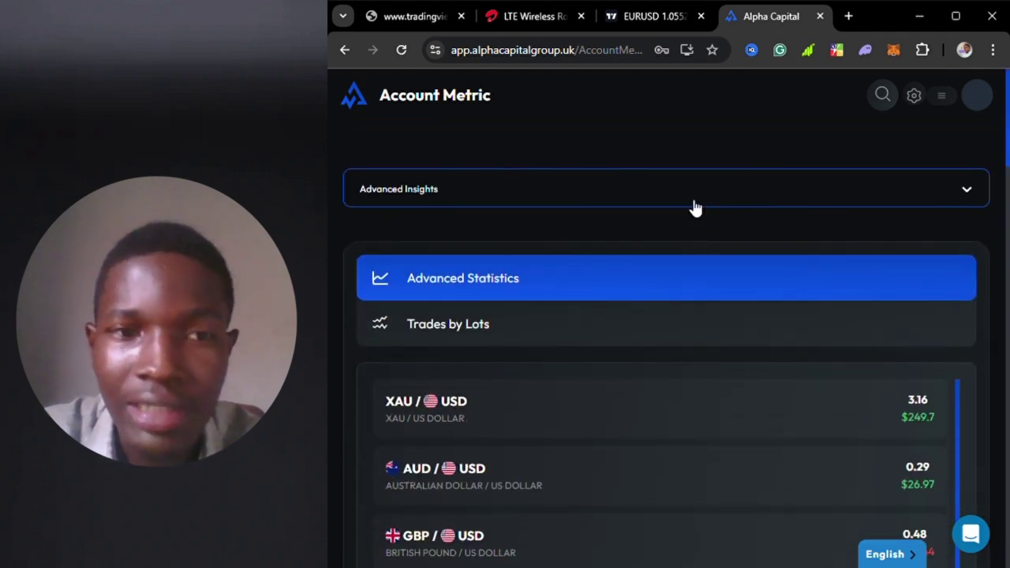
- View the Trading History and then the Account Analysis metric sections
left_click(695, 204)
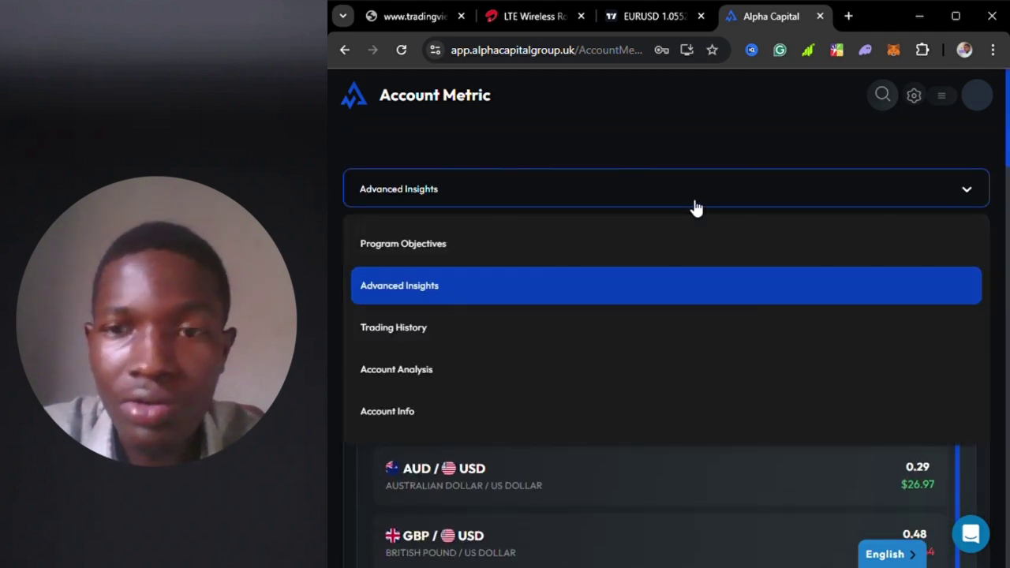
left_click(508, 338)
scroll(572, 229, "down", 1)
left_click(557, 165)
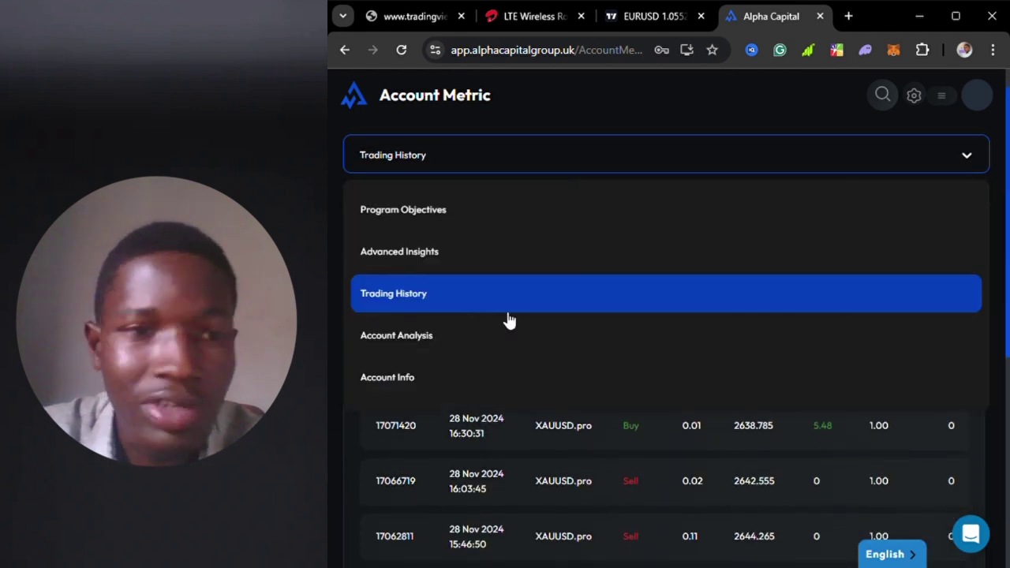
left_click(479, 341)
scroll(670, 347, "down", 5)
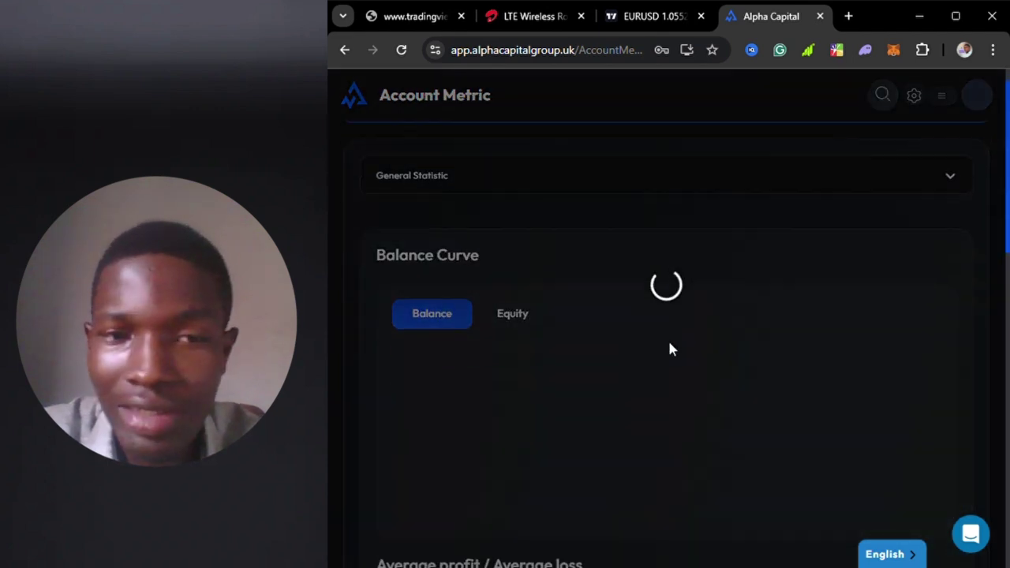
scroll(662, 354, "down", 7)
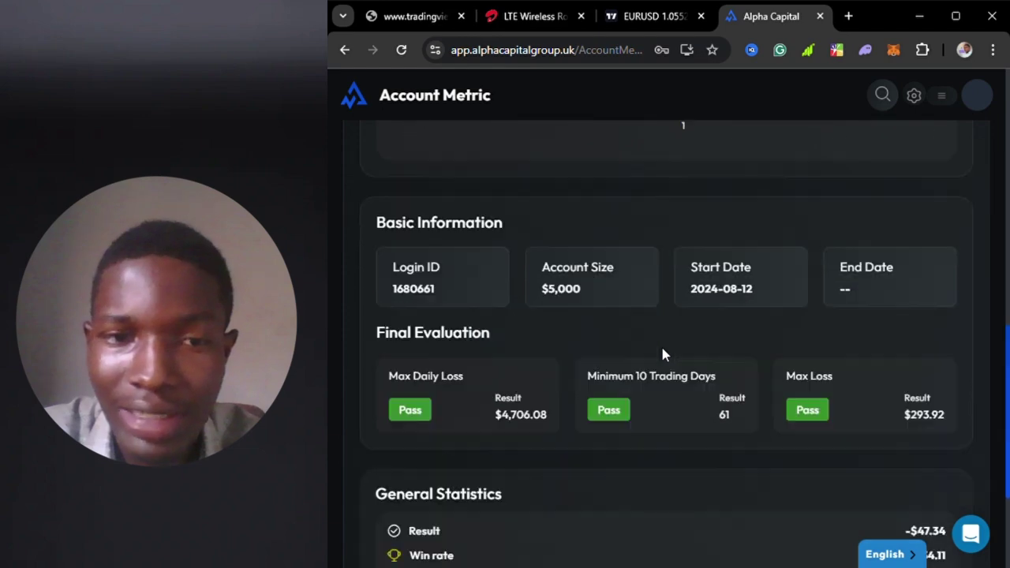
scroll(709, 306, "up", 6)
scroll(708, 306, "up", 10)
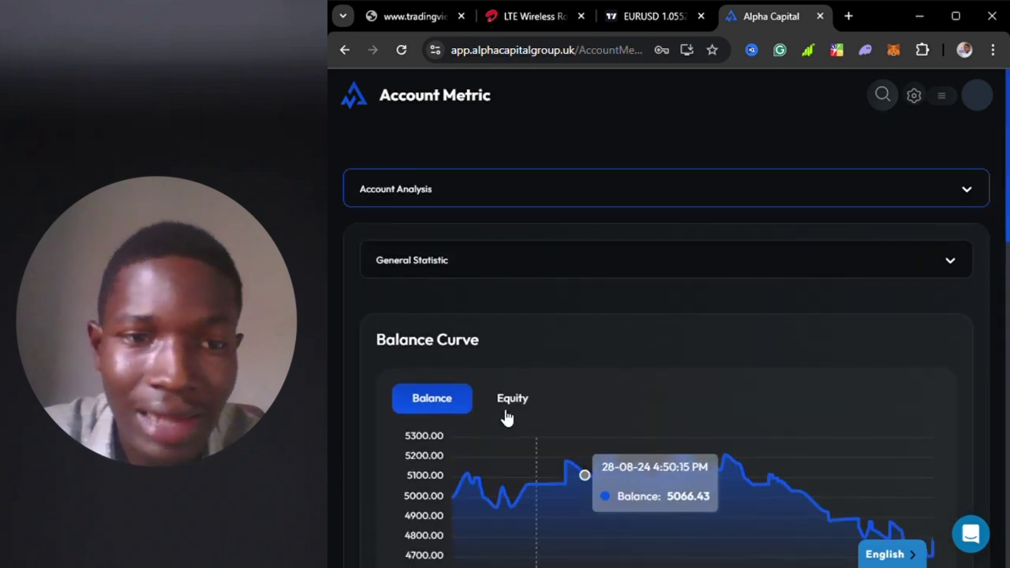
- Check the Account Info section, then return to Program Objectives
left_click(587, 189)
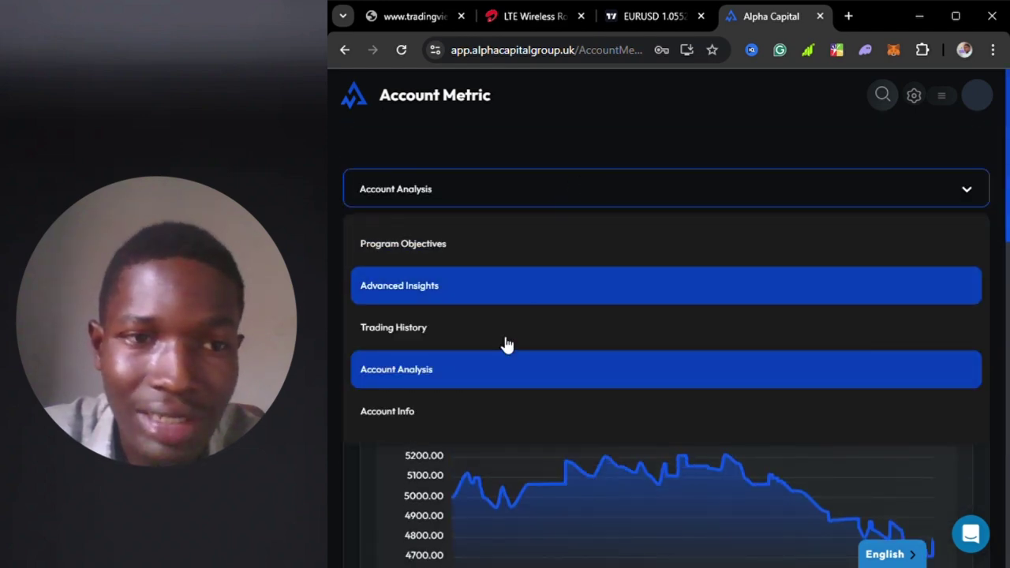
left_click(451, 426)
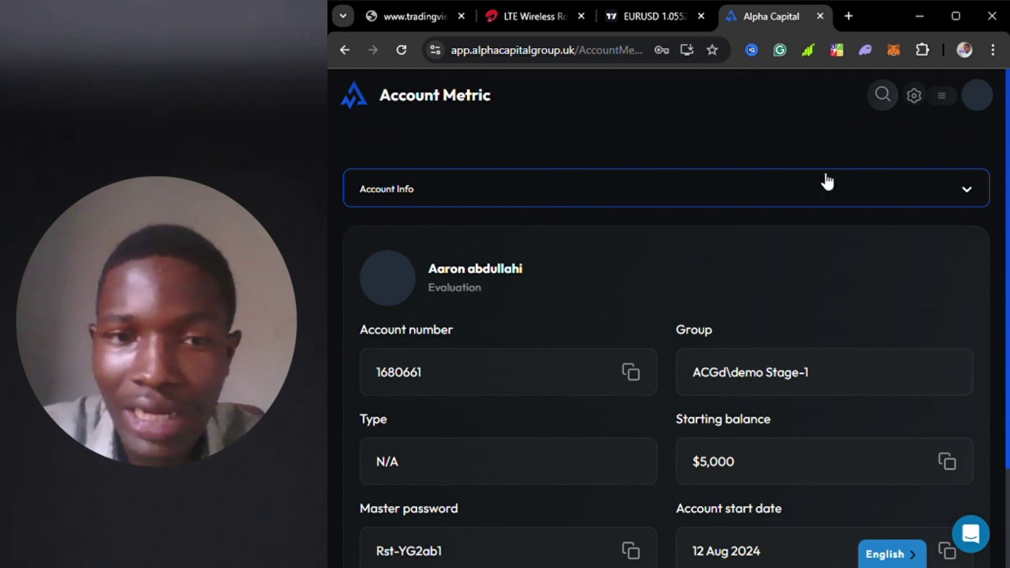
left_click(533, 189)
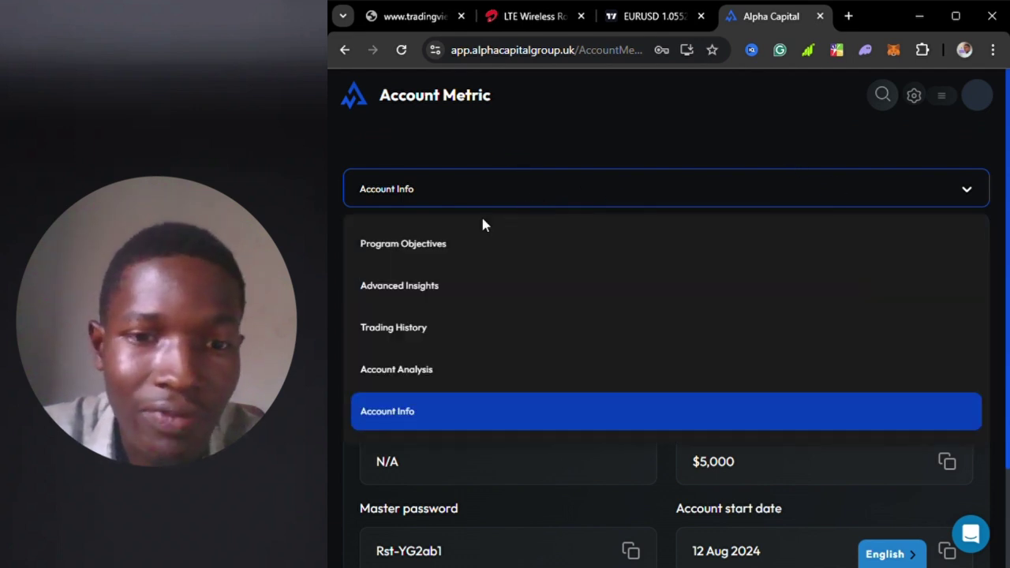
left_click(467, 243)
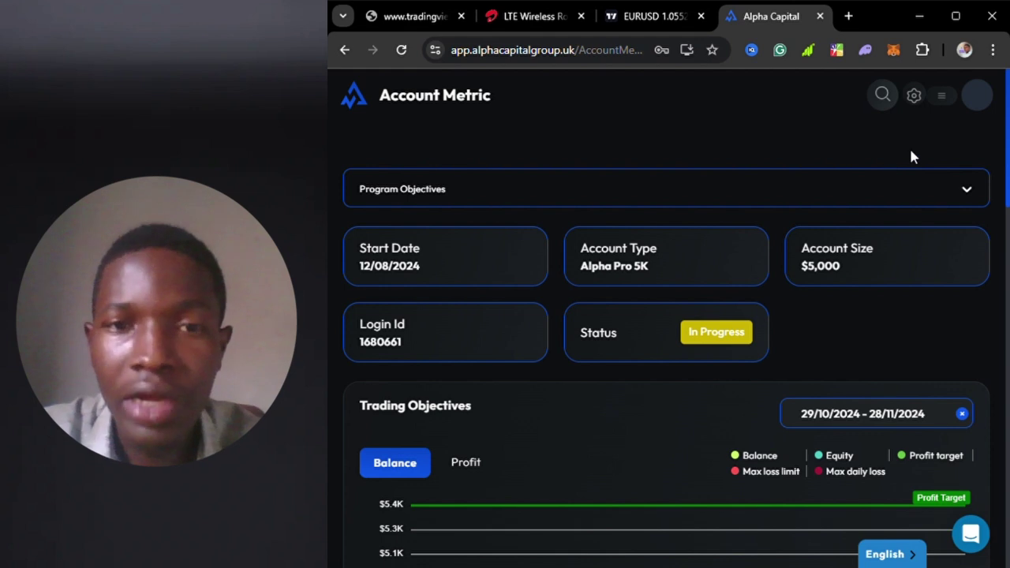
- Open the hamburger menu to show Dashboard, Account Metrics, Funding Evaluation and other sections
left_click(943, 96)
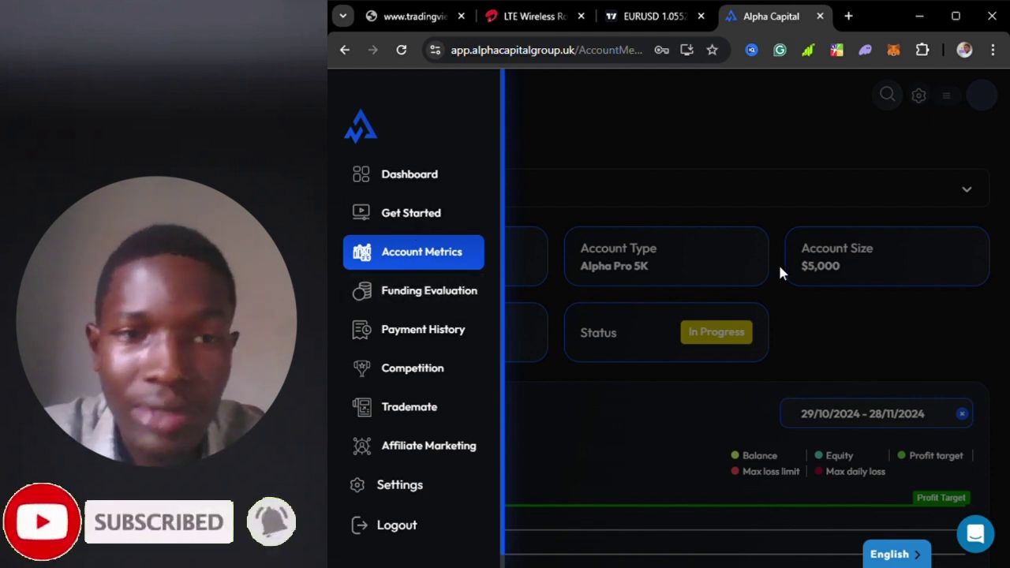
- Go to Funding Evaluation and compare the 1 Step, 2 Step and 3 Step options
left_click(424, 292)
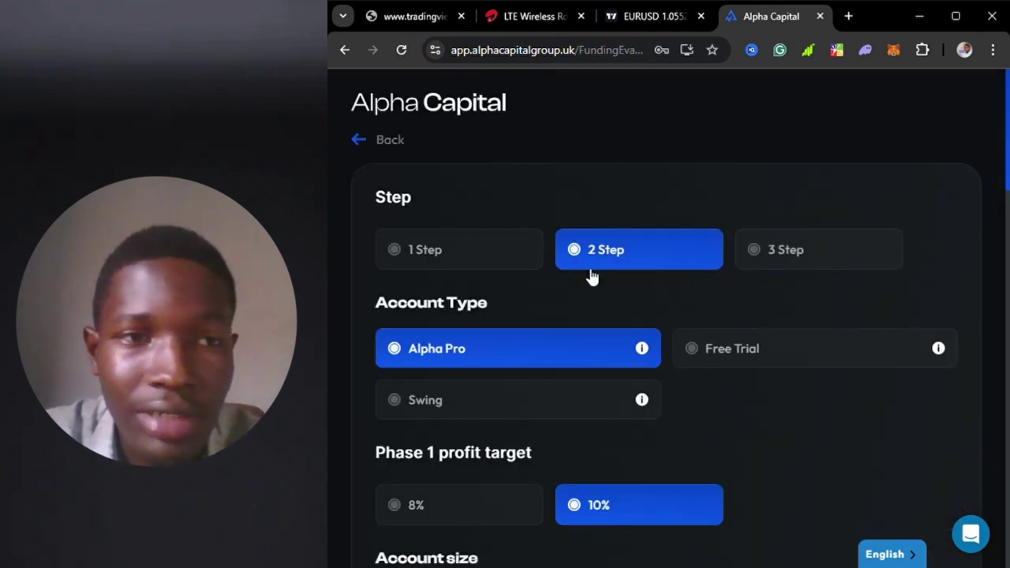
left_click(428, 259)
left_click(591, 255)
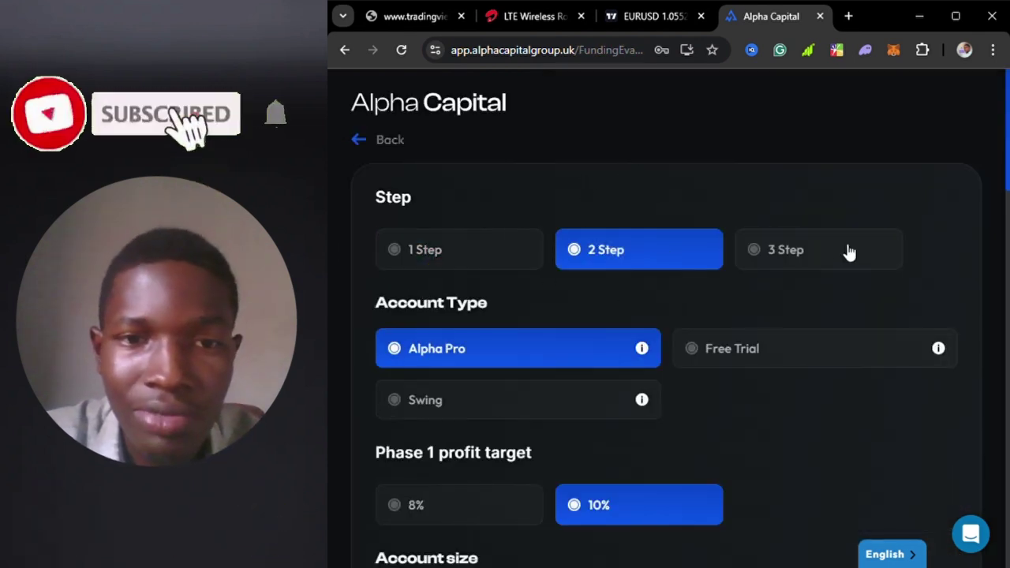
left_click(761, 271)
scroll(715, 456, "down", 15)
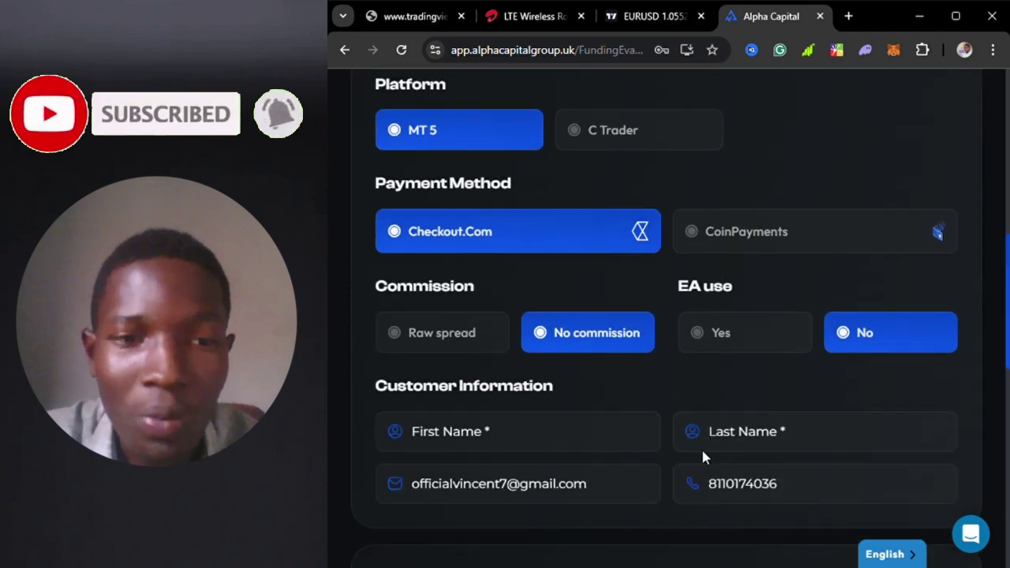
scroll(708, 452, "up", 15)
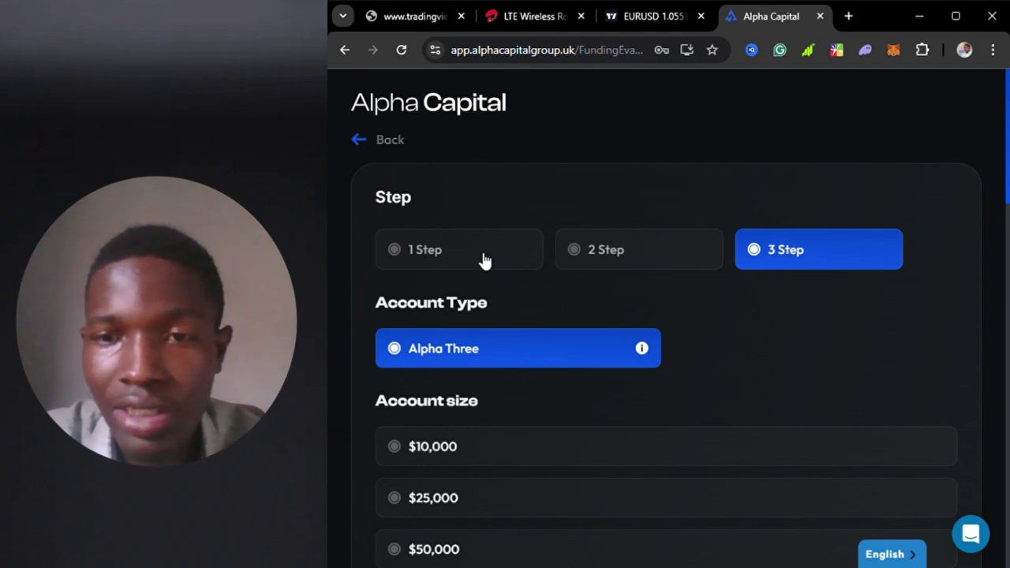
left_click(482, 259)
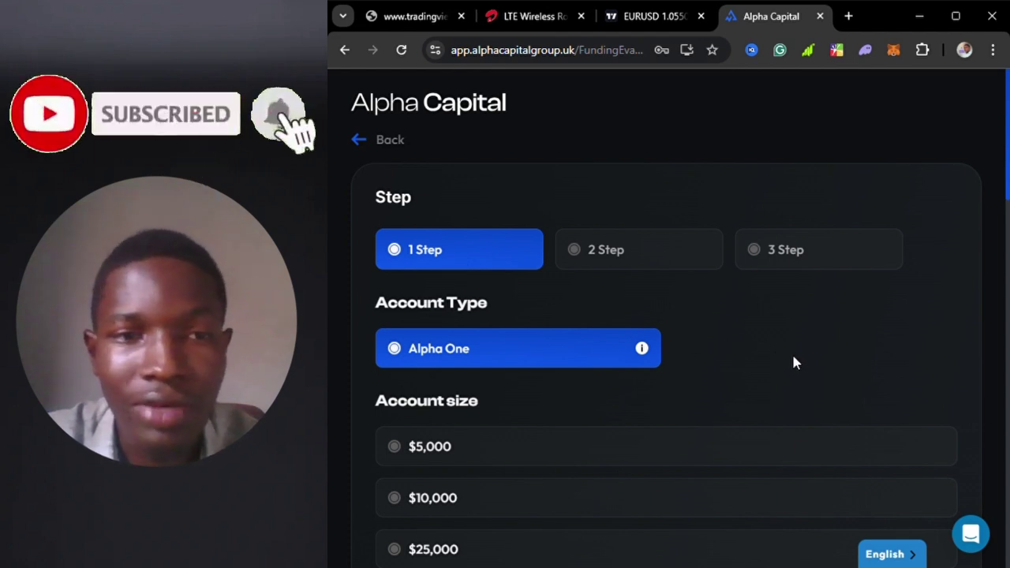
left_click(587, 255)
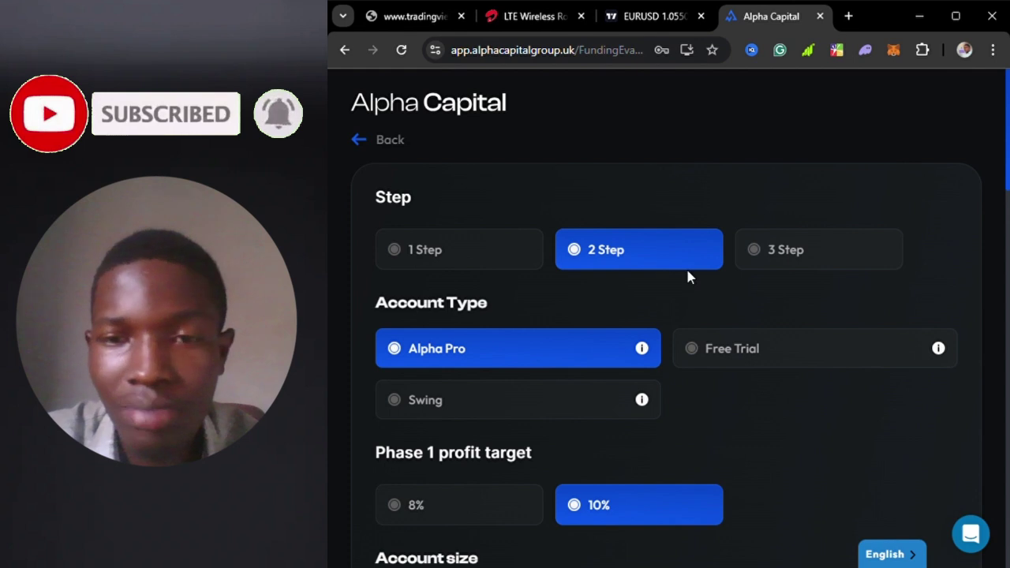
left_click(809, 257)
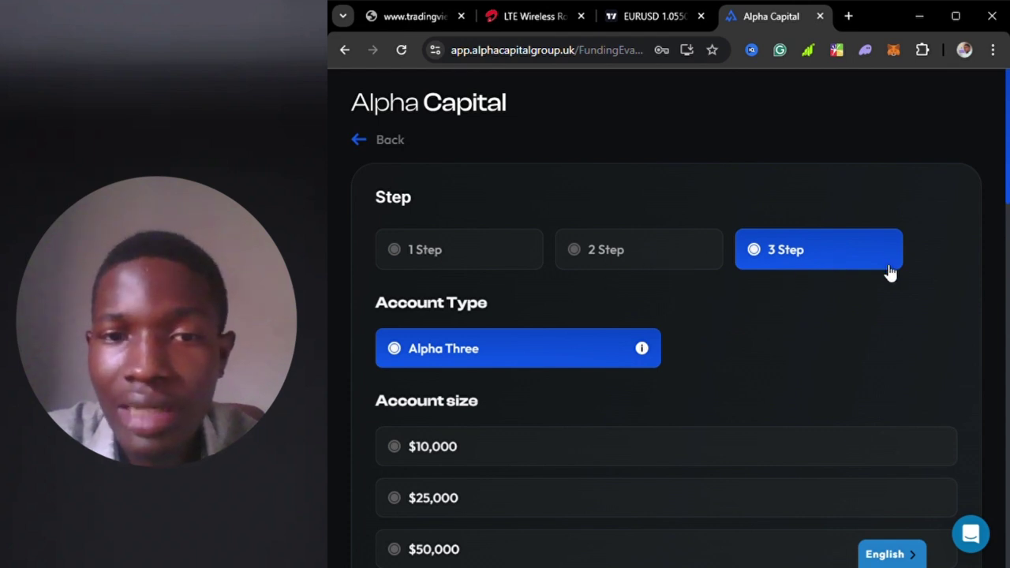
- Select the 1 Step Alpha One evaluation with a $5,000 account size
left_click(465, 262)
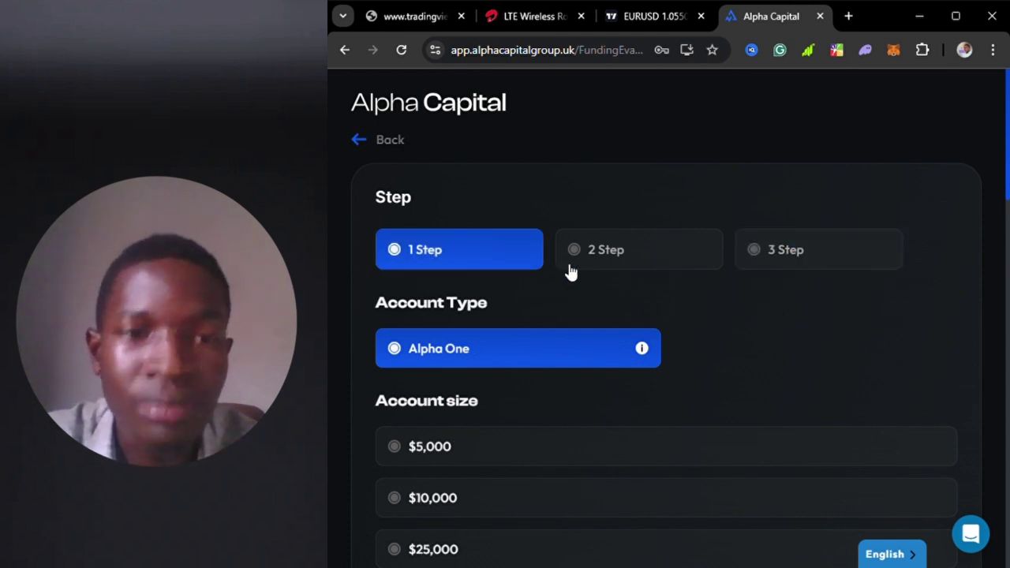
scroll(680, 314, "down", 3)
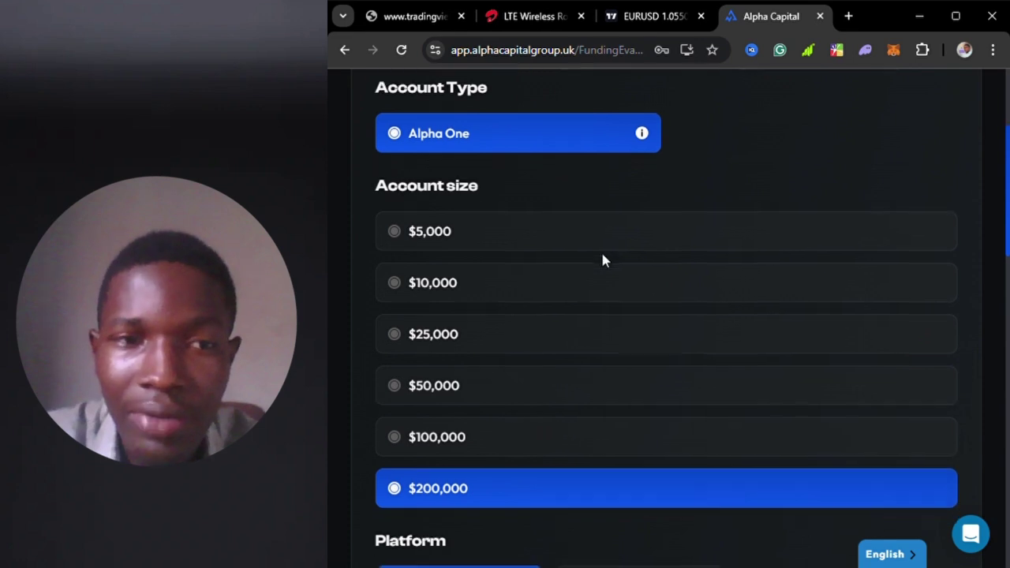
scroll(602, 261, "up", 1)
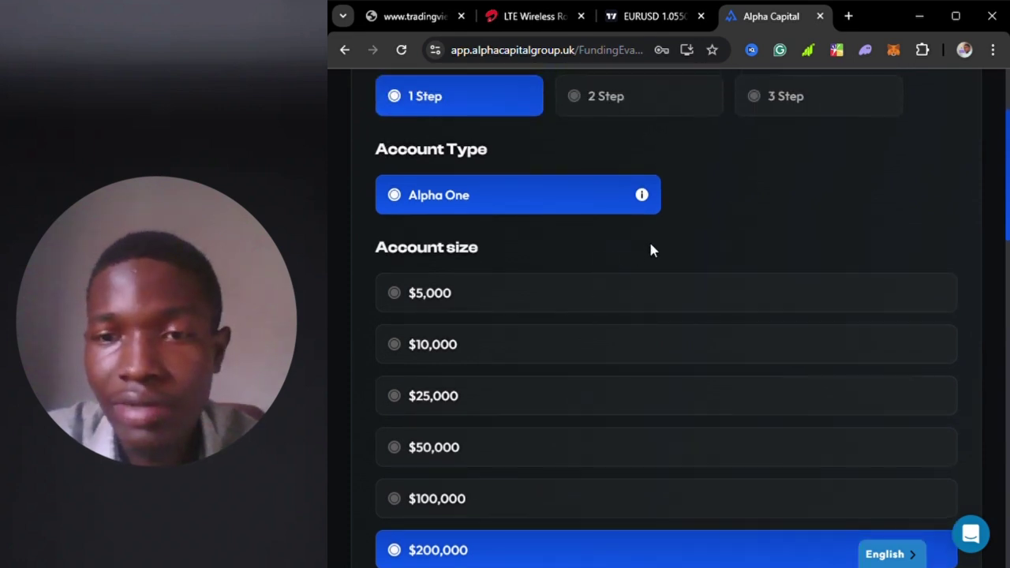
scroll(651, 247, "up", 2)
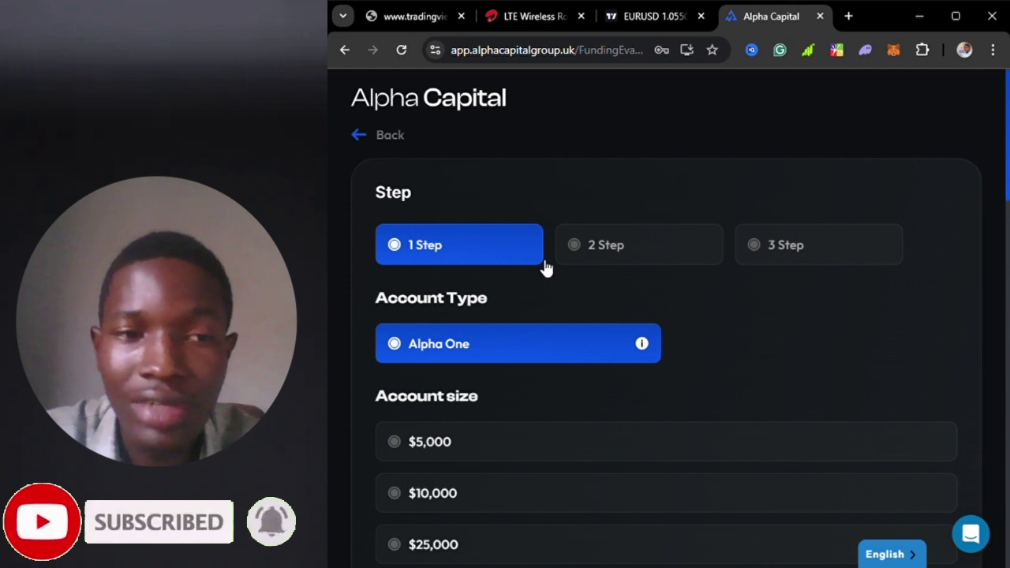
scroll(582, 298, "down", 2)
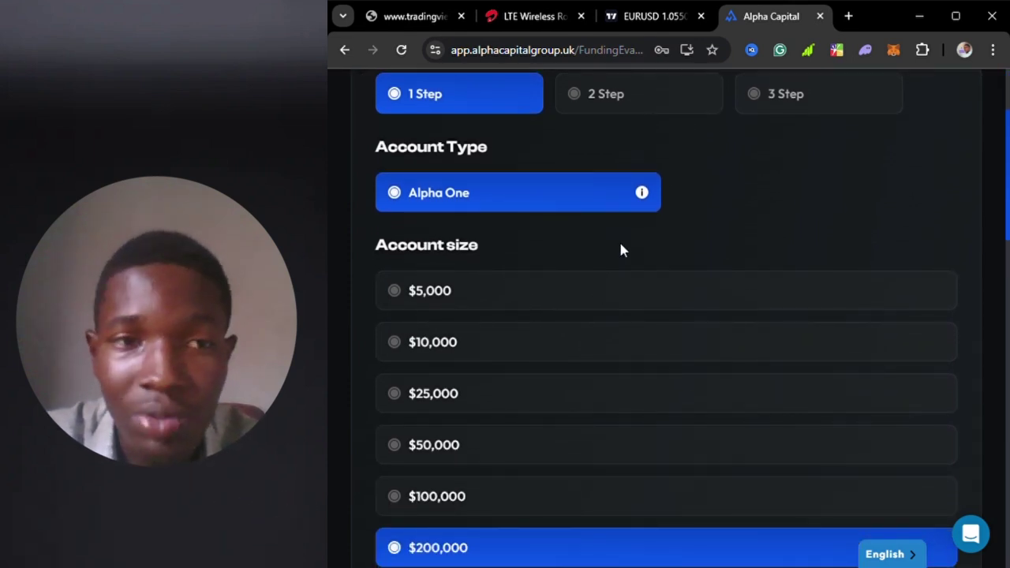
scroll(665, 206, "up", 2)
scroll(647, 392, "down", 1)
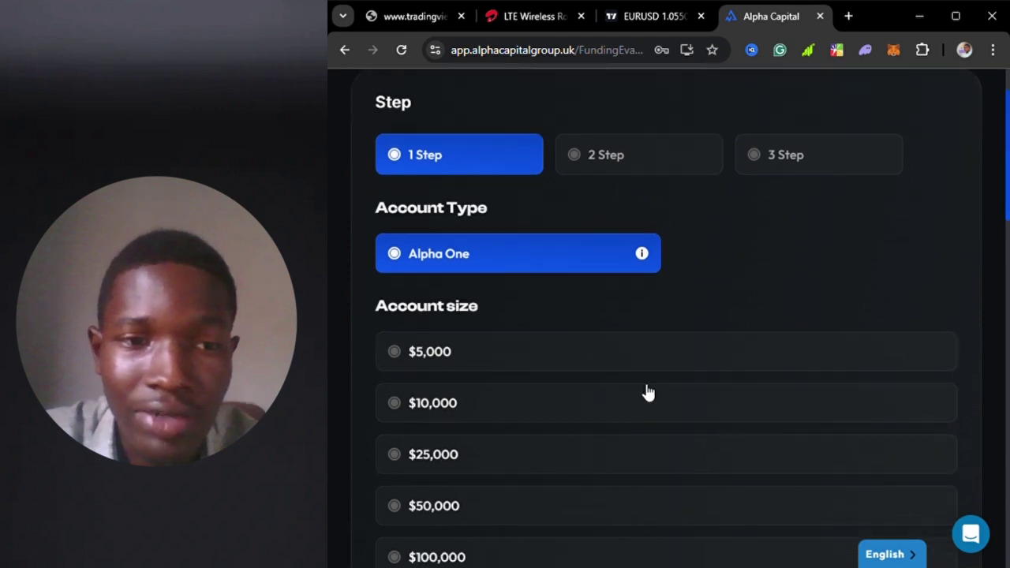
scroll(647, 392, "down", 1)
left_click(606, 330)
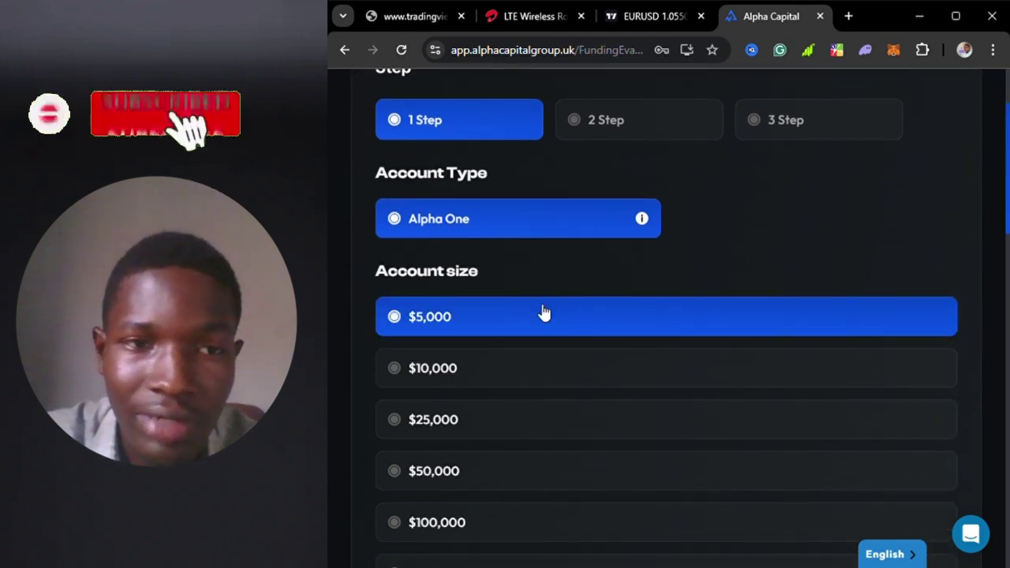
scroll(563, 308, "down", 4)
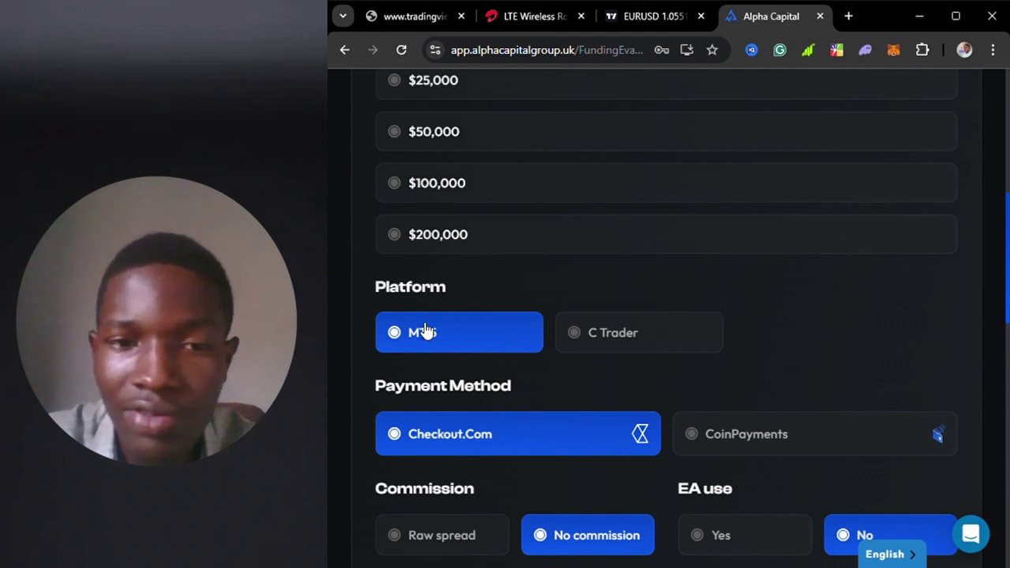
scroll(424, 330, "down", 2)
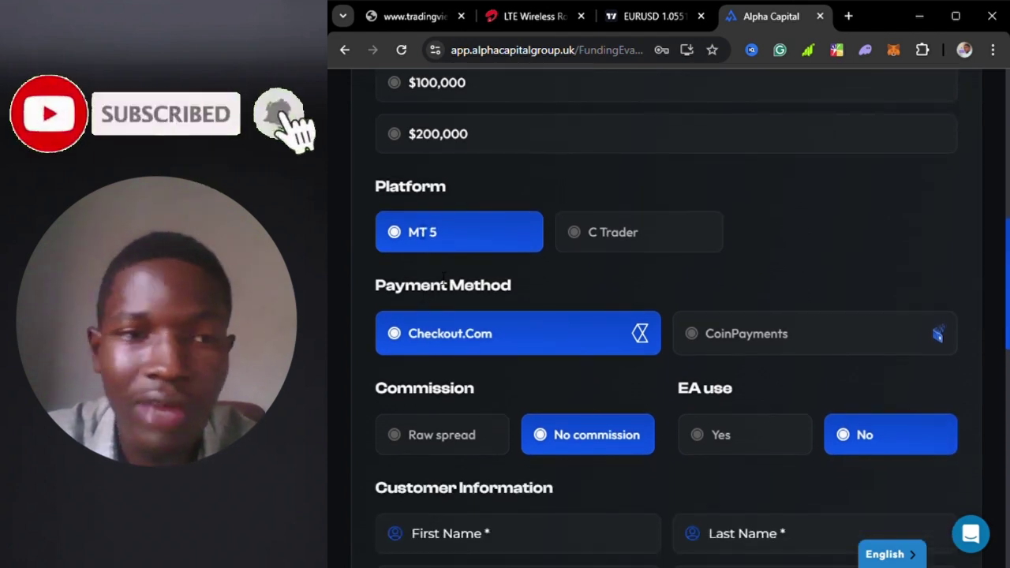
scroll(595, 366, "down", 2)
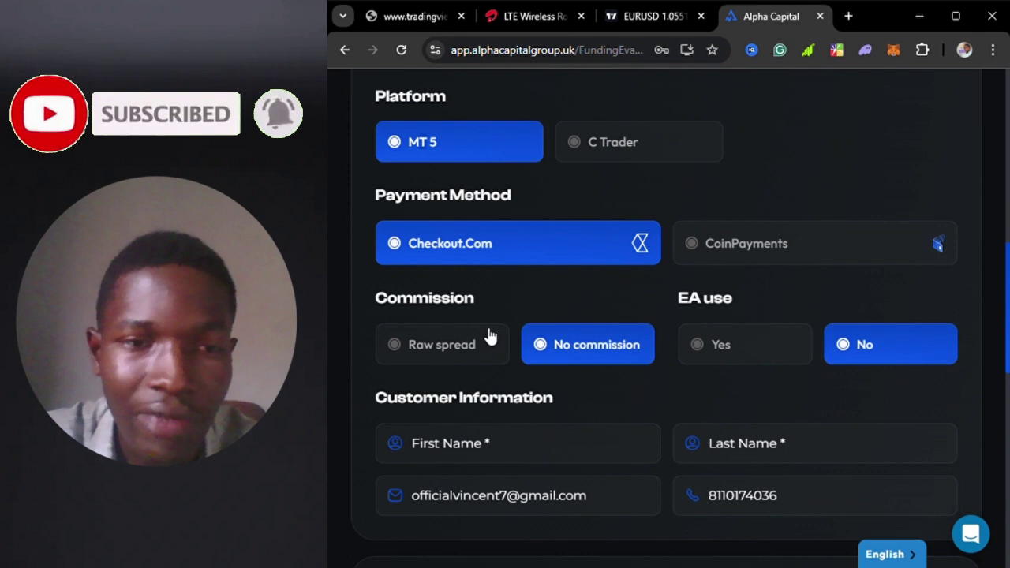
left_click(442, 359)
left_click(609, 345)
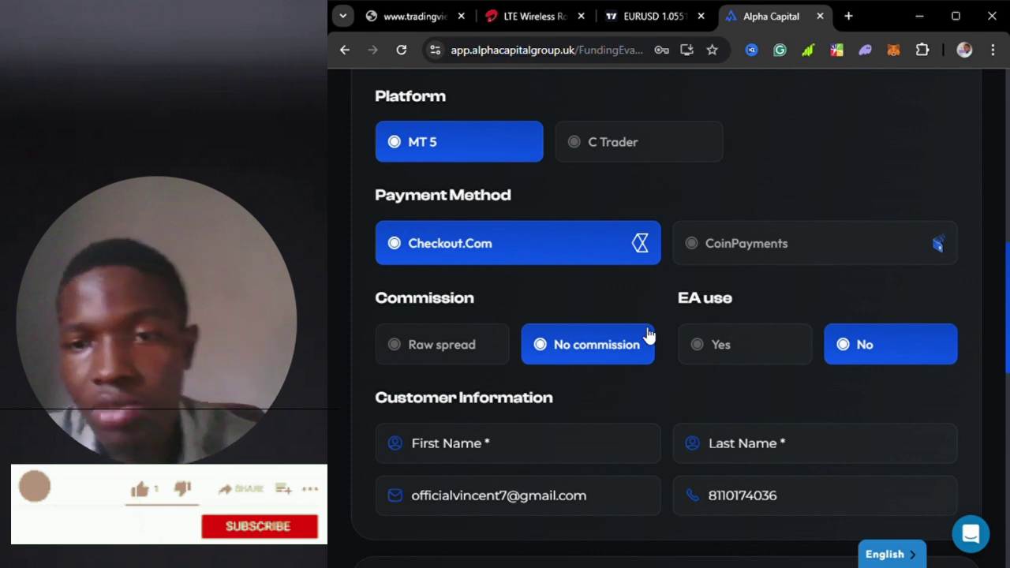
left_click(451, 357)
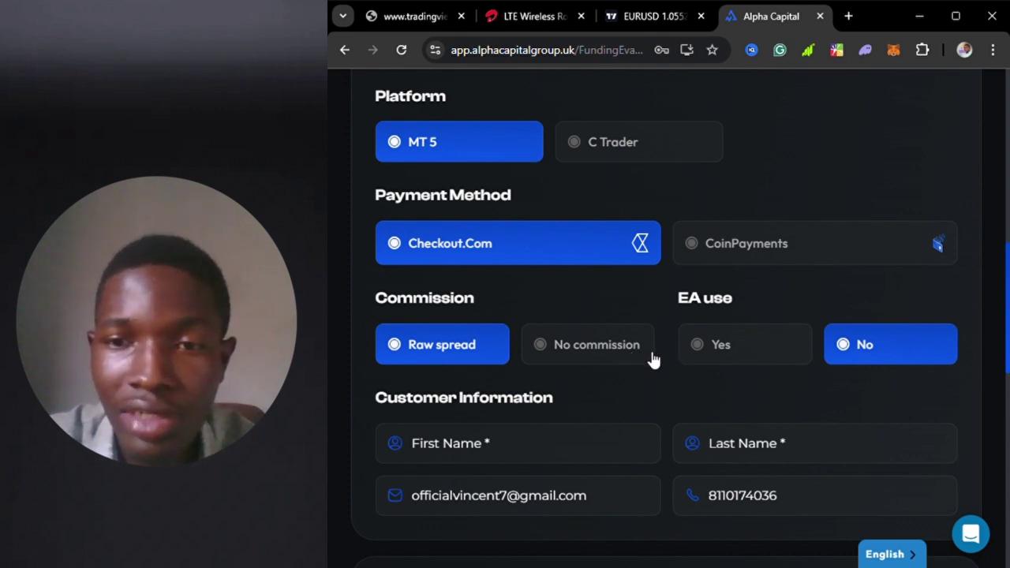
left_click(579, 350)
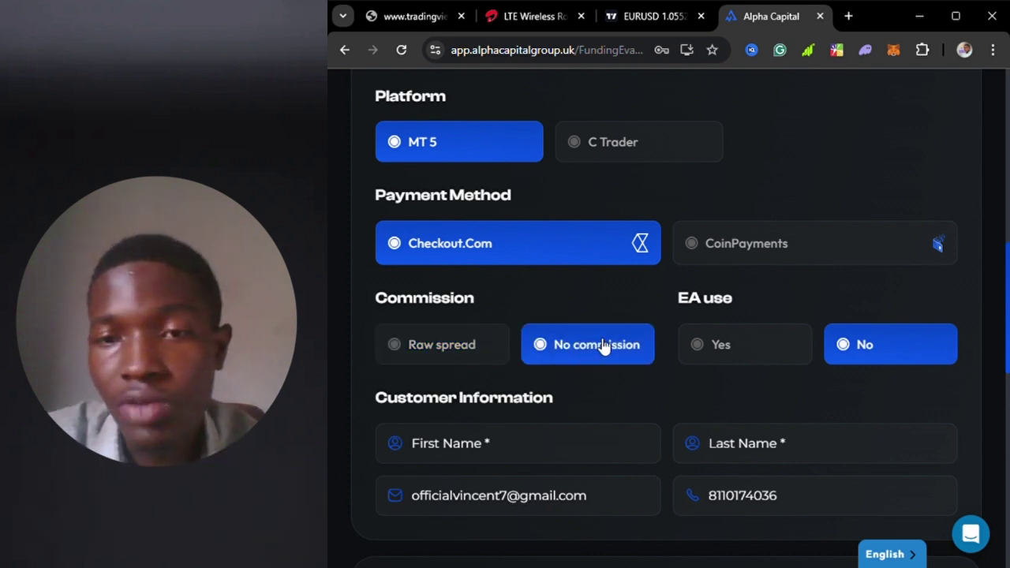
left_click(469, 350)
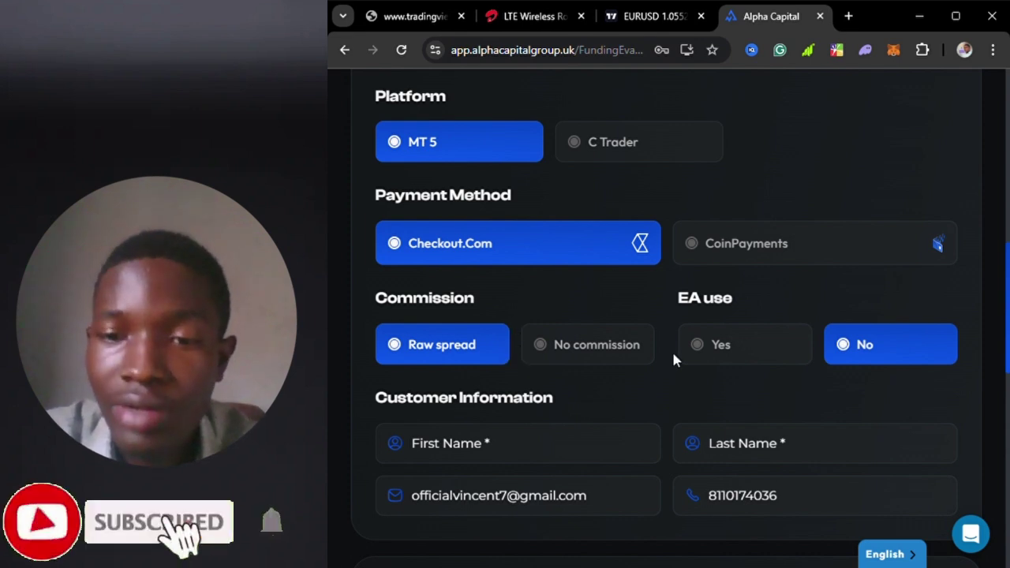
left_click(588, 360)
scroll(710, 316, "down", 1)
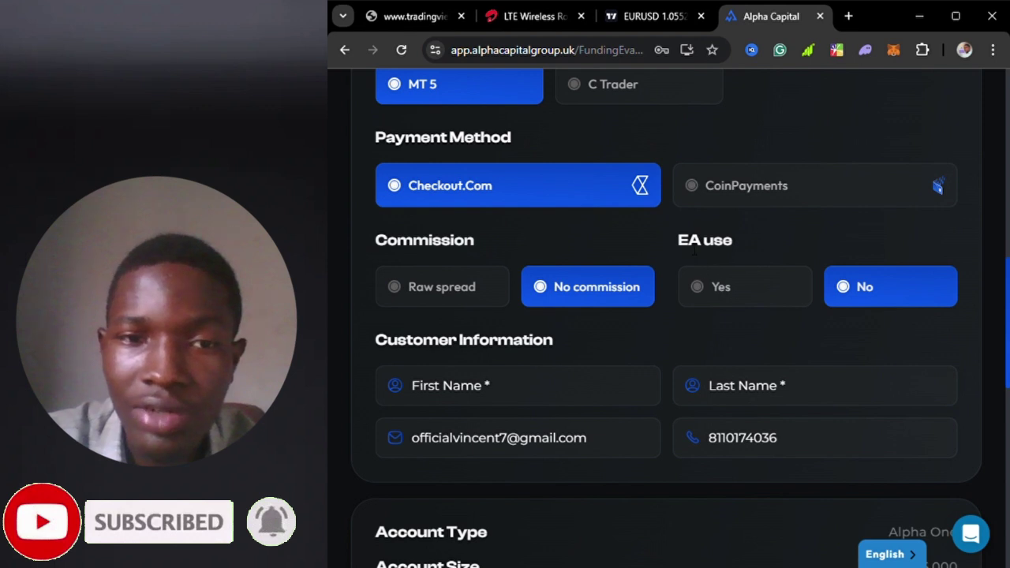
left_click_drag(677, 240, 752, 238)
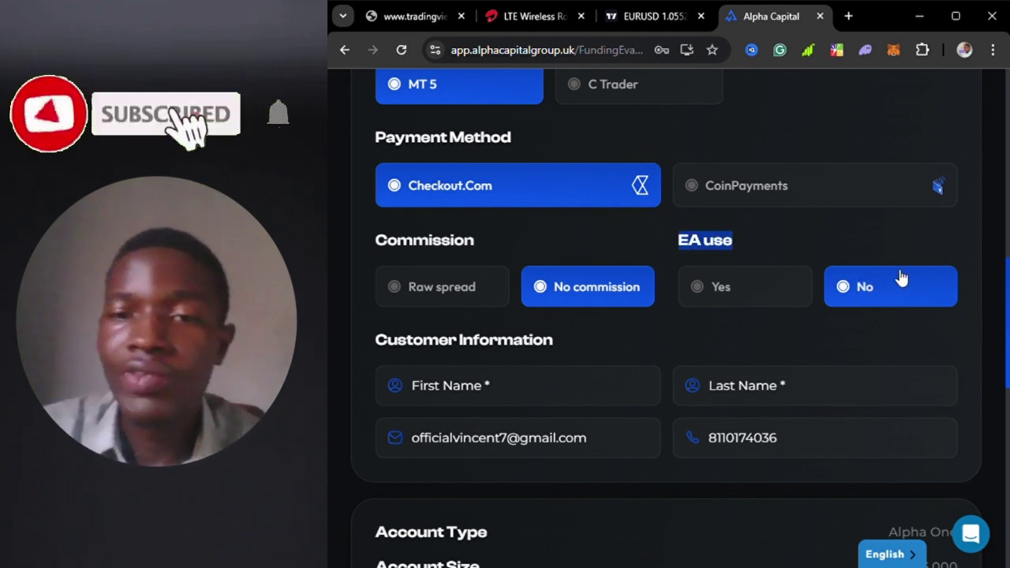
left_click(753, 306)
left_click(841, 294)
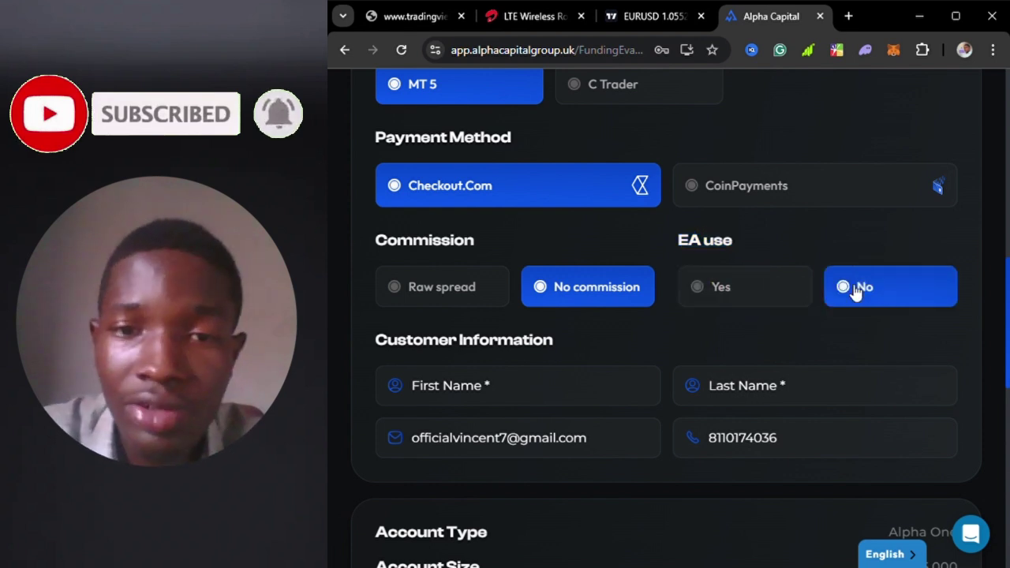
scroll(867, 296, "down", 1)
scroll(868, 296, "down", 1)
left_click(545, 269)
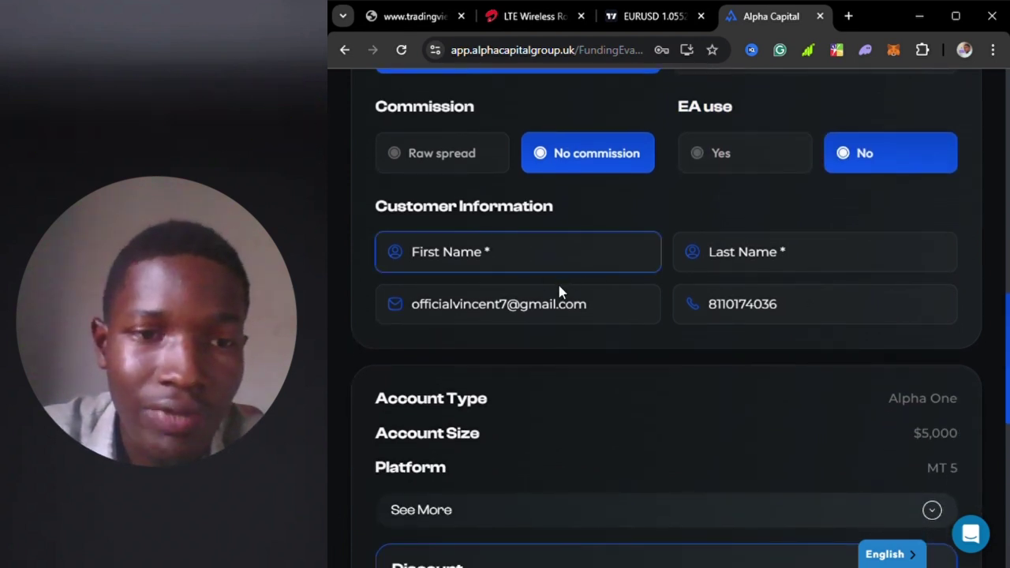
key("Tab")
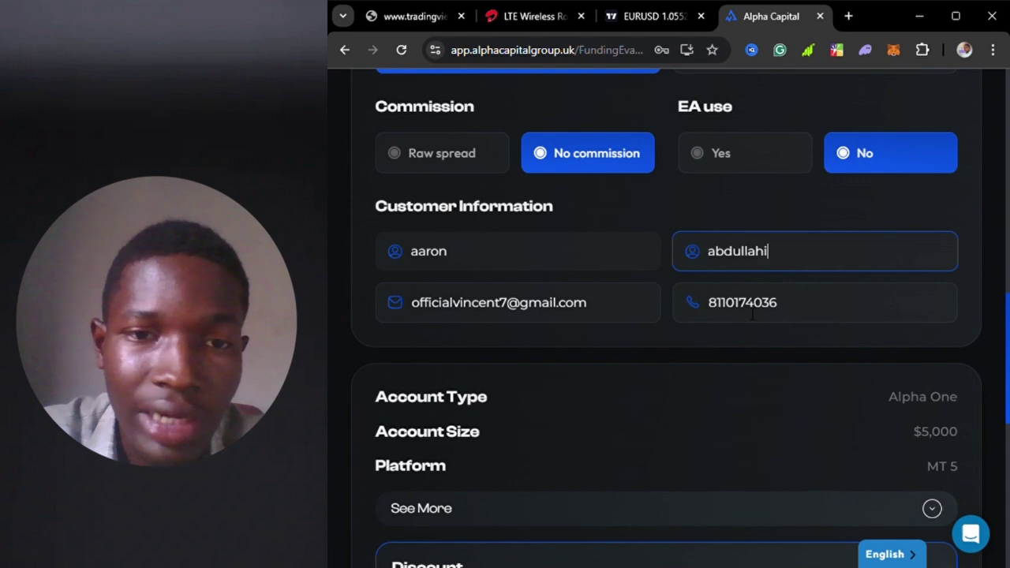
scroll(752, 314, "down", 4)
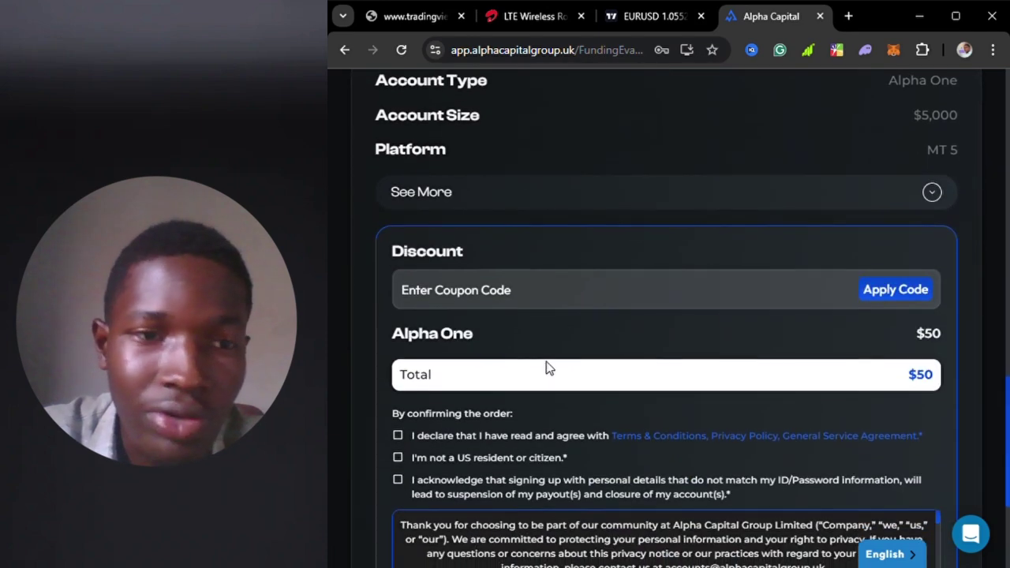
left_click(555, 284)
scroll(760, 253, "up", 1)
scroll(896, 292, "down", 1)
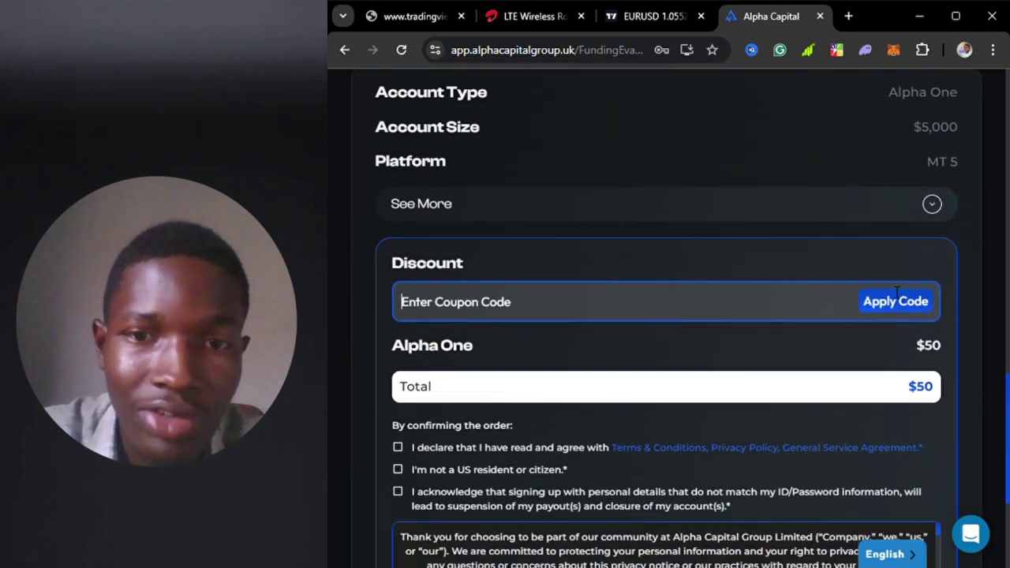
scroll(701, 219, "up", 10)
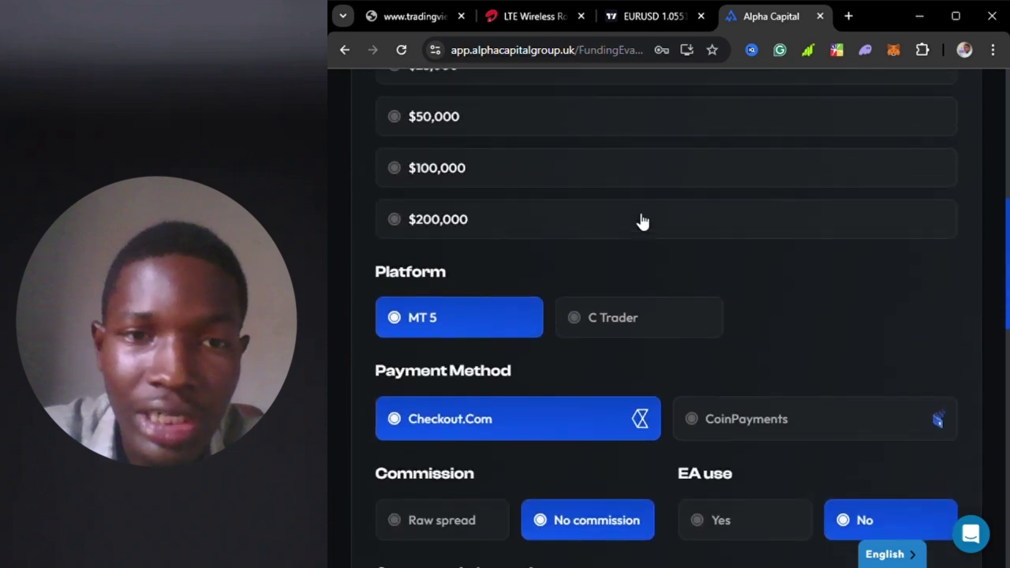
left_click(547, 145)
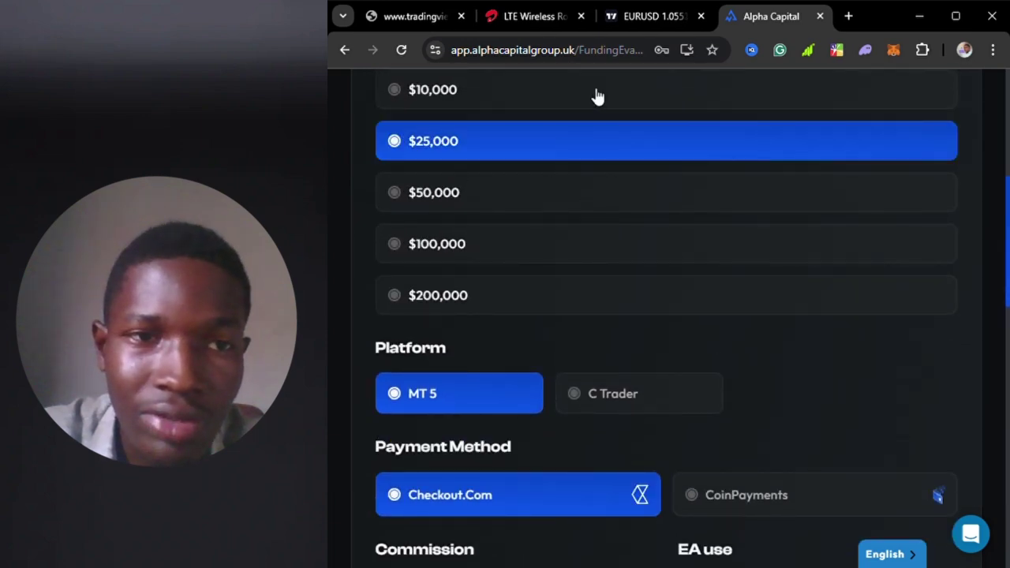
scroll(967, 341, "down", 4)
scroll(967, 341, "down", 8)
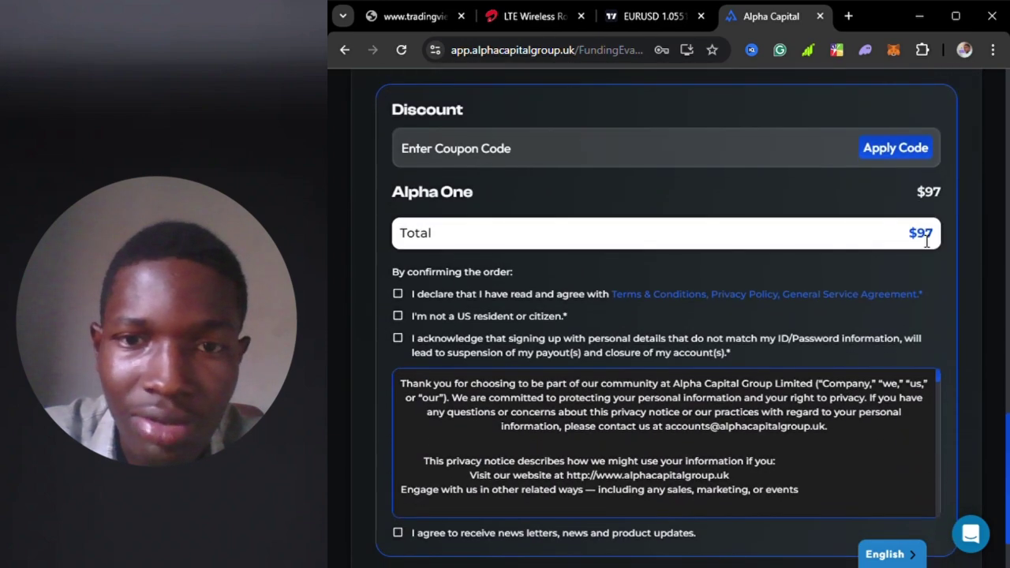
scroll(925, 229, "up", 2)
scroll(686, 247, "up", 10)
left_click(530, 120)
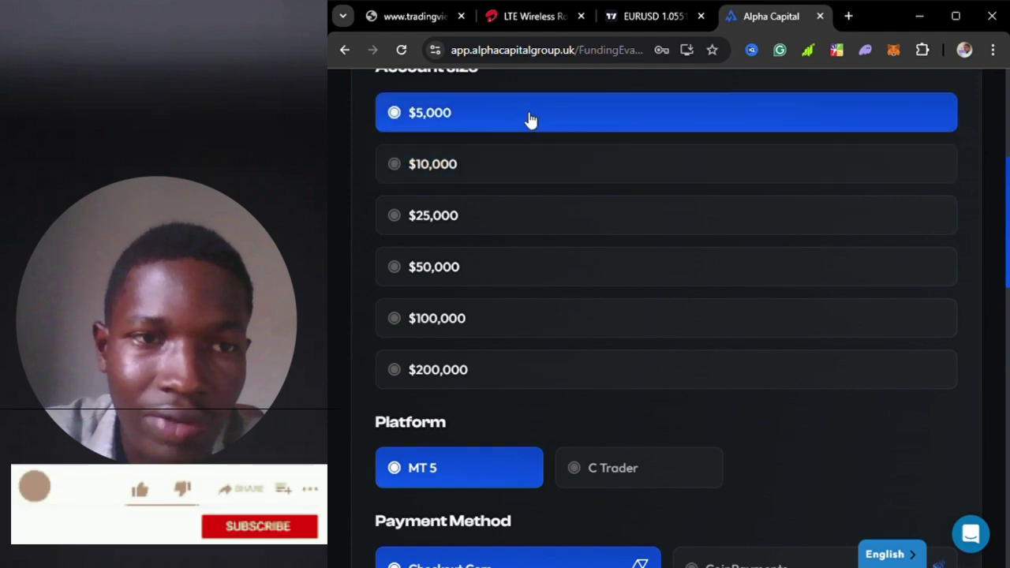
scroll(872, 371, "down", 5)
scroll(870, 364, "down", 7)
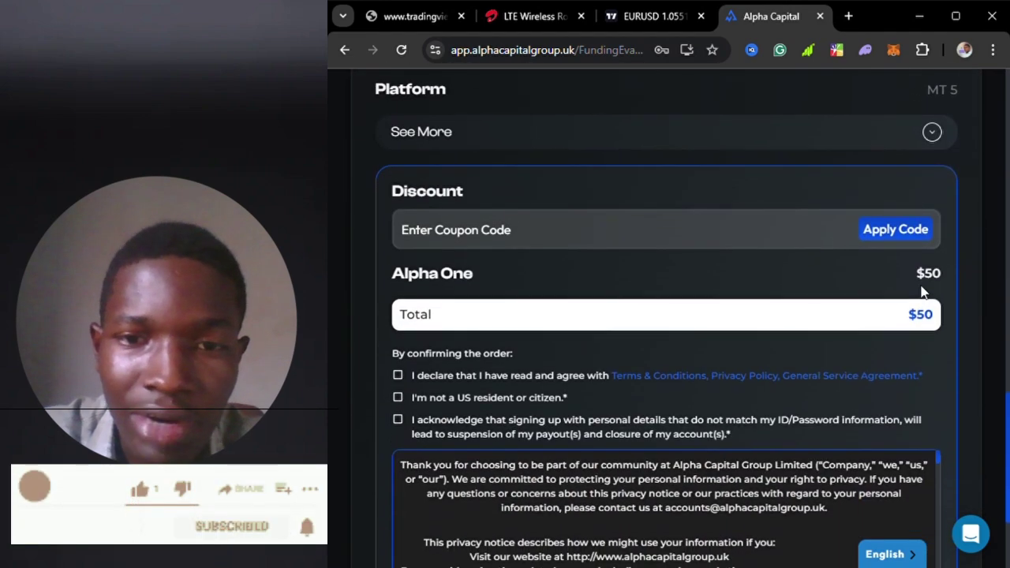
- Apply coupon code AARONTECH, bringing the $50 price down to a $45 total
left_click(517, 232)
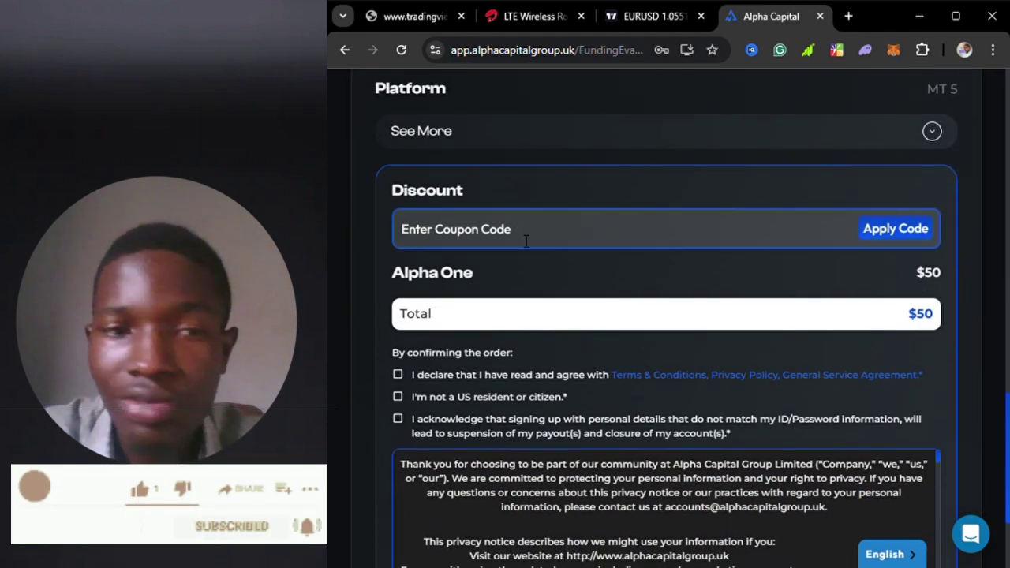
type("AARONTECH")
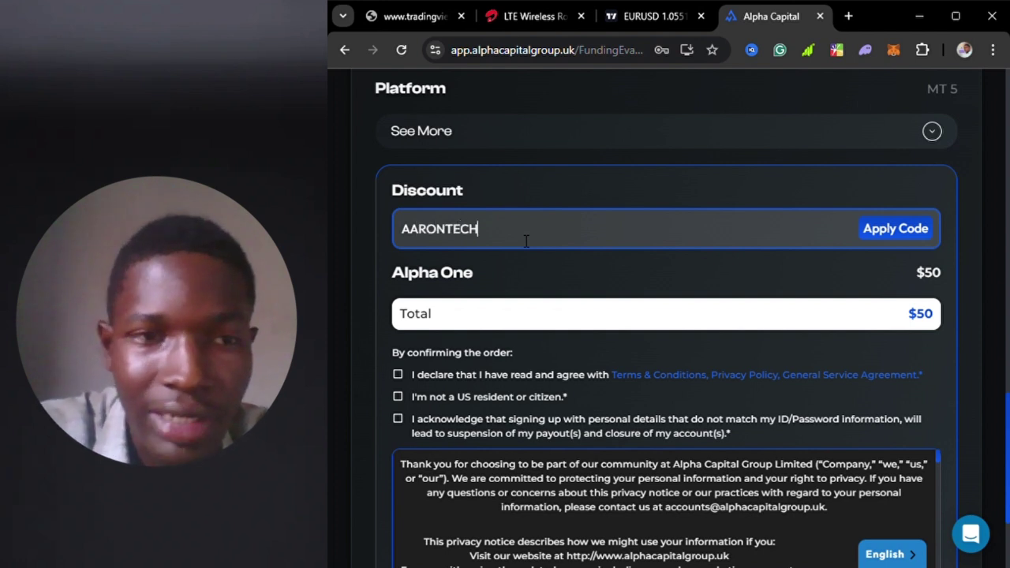
left_click(898, 235)
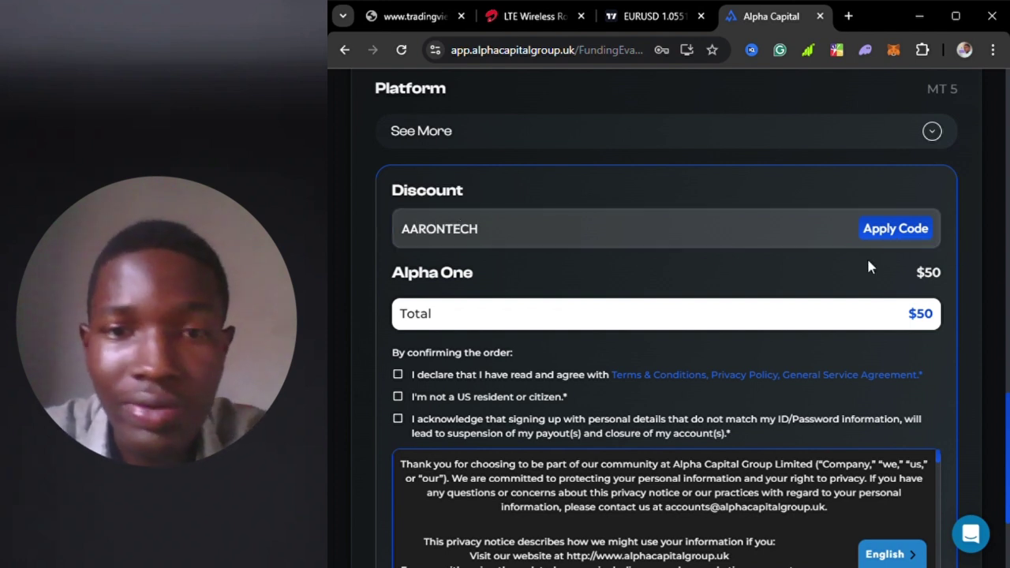
left_click_drag(907, 385, 939, 395)
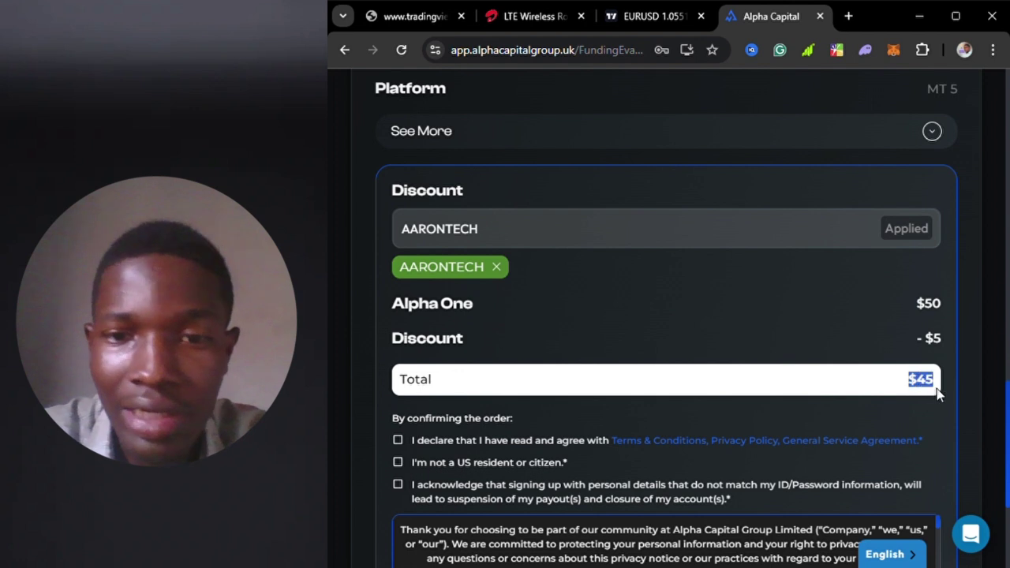
double_click(932, 304)
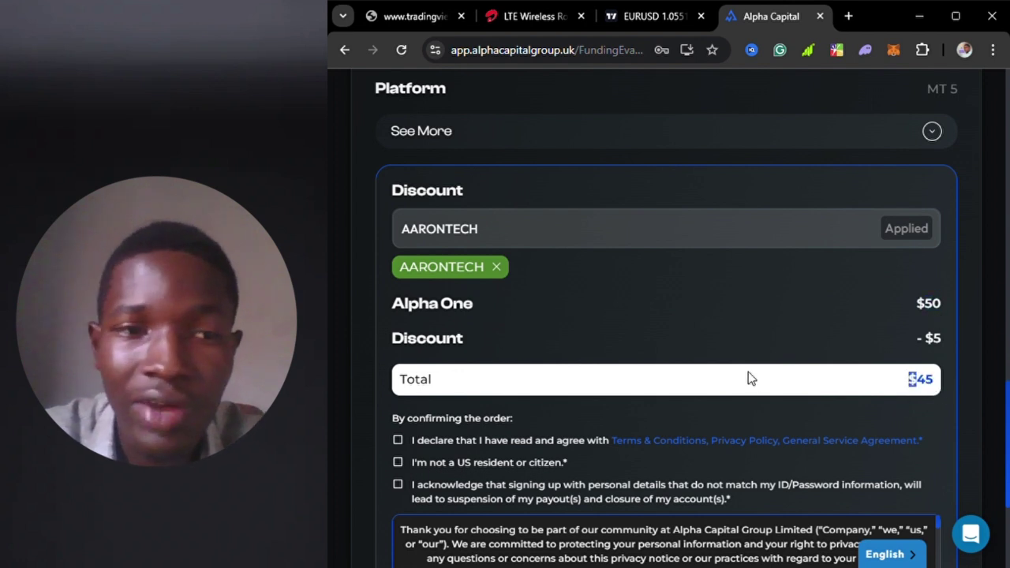
scroll(748, 372, "down", 2)
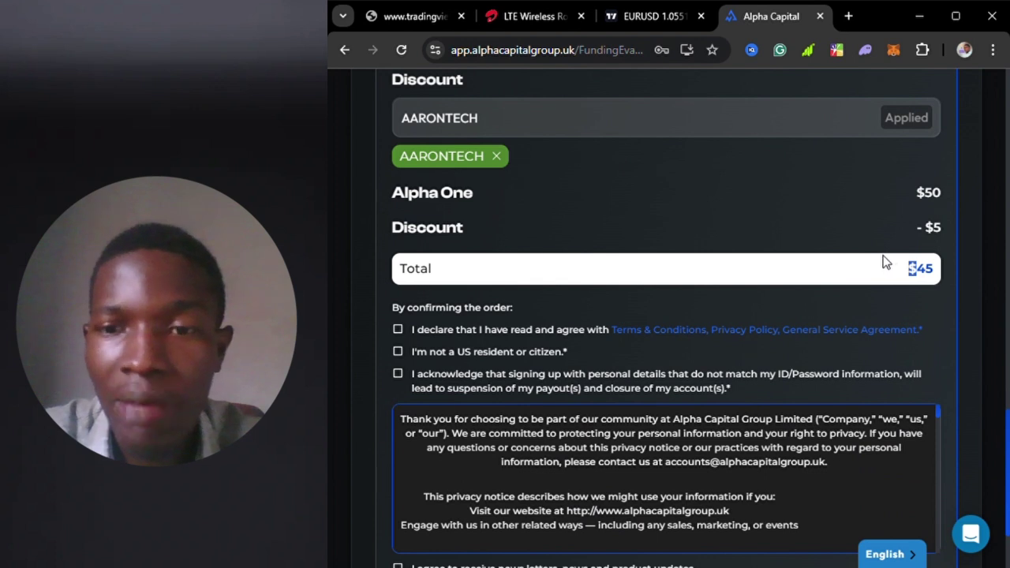
scroll(731, 269, "up", 1)
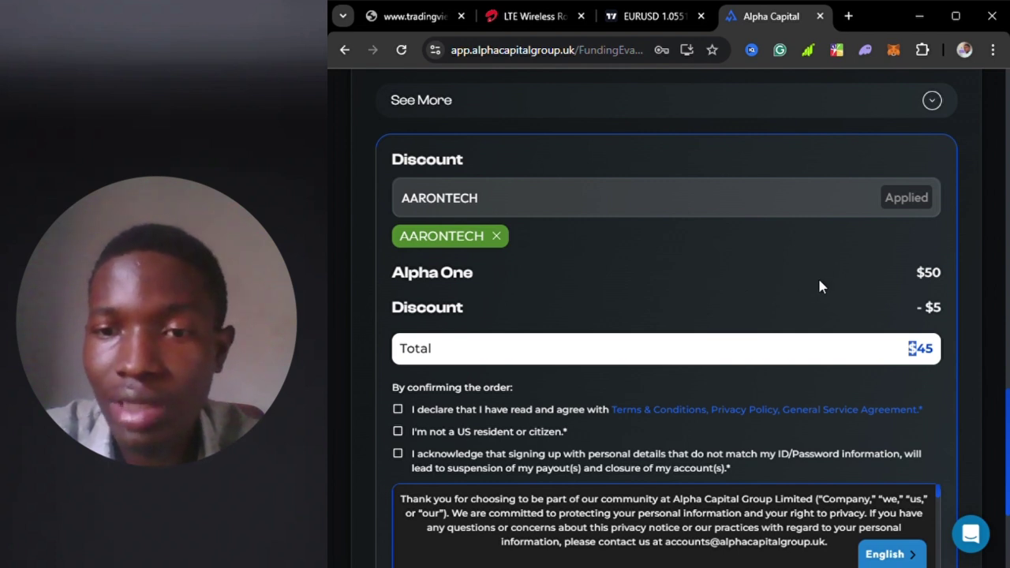
- Tick the terms, non-US residency, ID acknowledgement and newsletter checkboxes
scroll(766, 285, "down", 2)
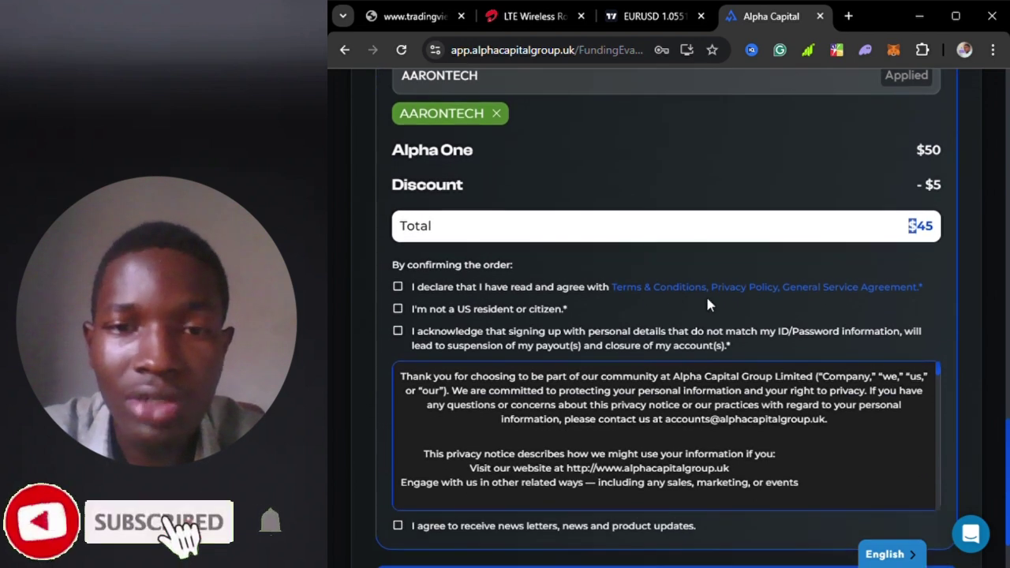
left_click(398, 286)
left_click(397, 308)
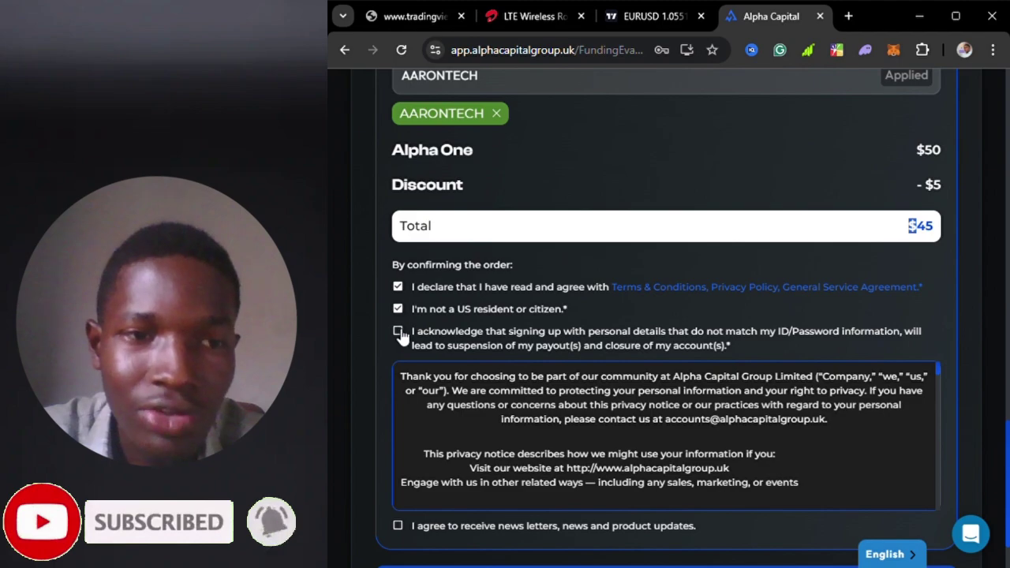
left_click(398, 331)
left_click(398, 526)
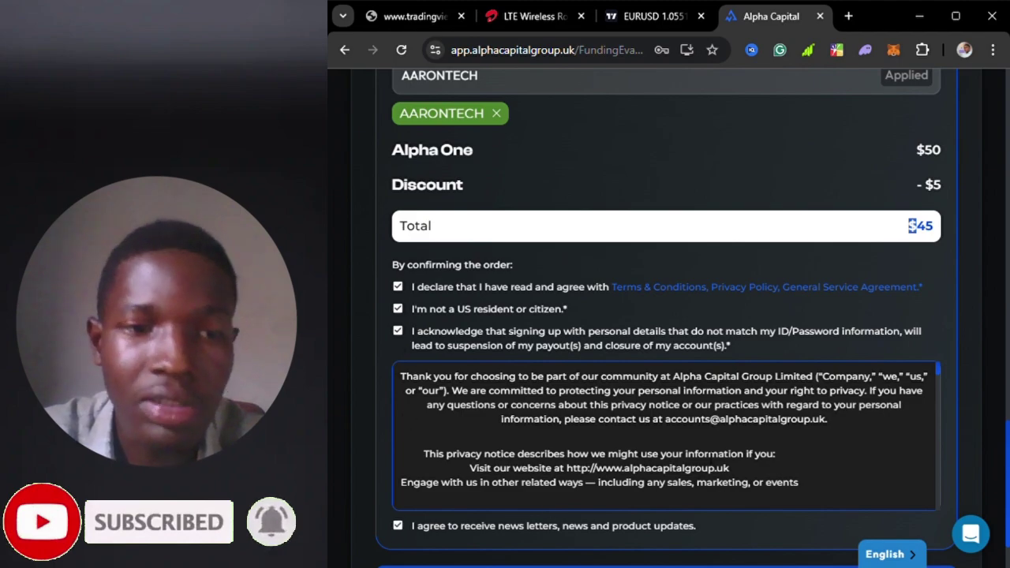
- Read through the privacy notice and submit the $45 order
scroll(742, 455, "down", 5)
scroll(742, 455, "down", 15)
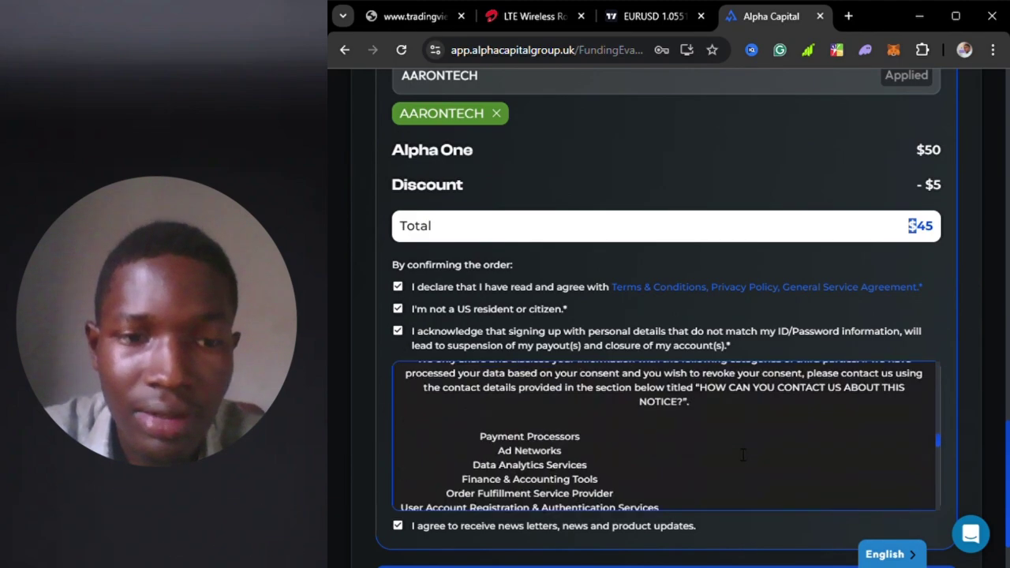
scroll(737, 453, "down", 10)
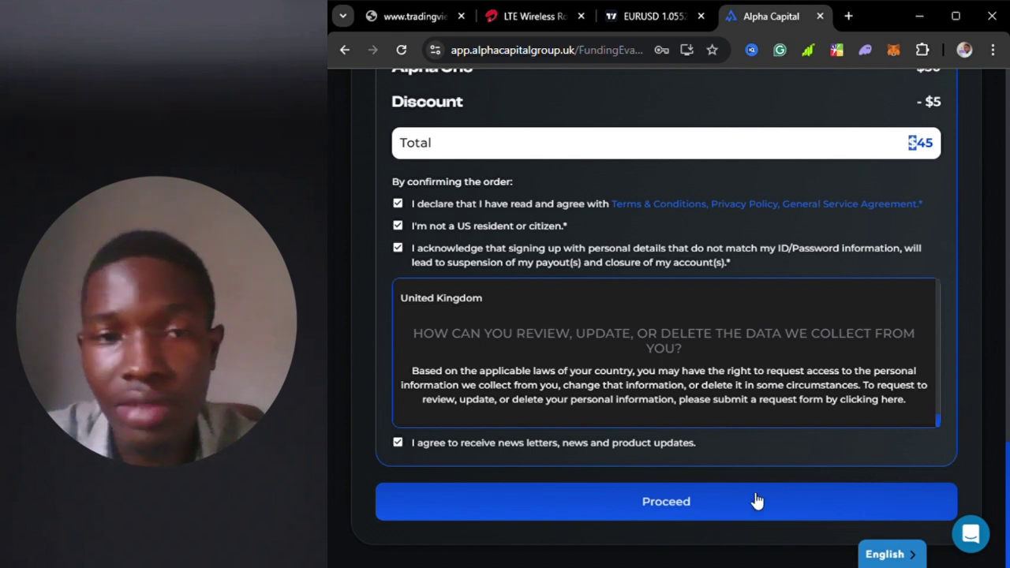
scroll(733, 410, "up", 10)
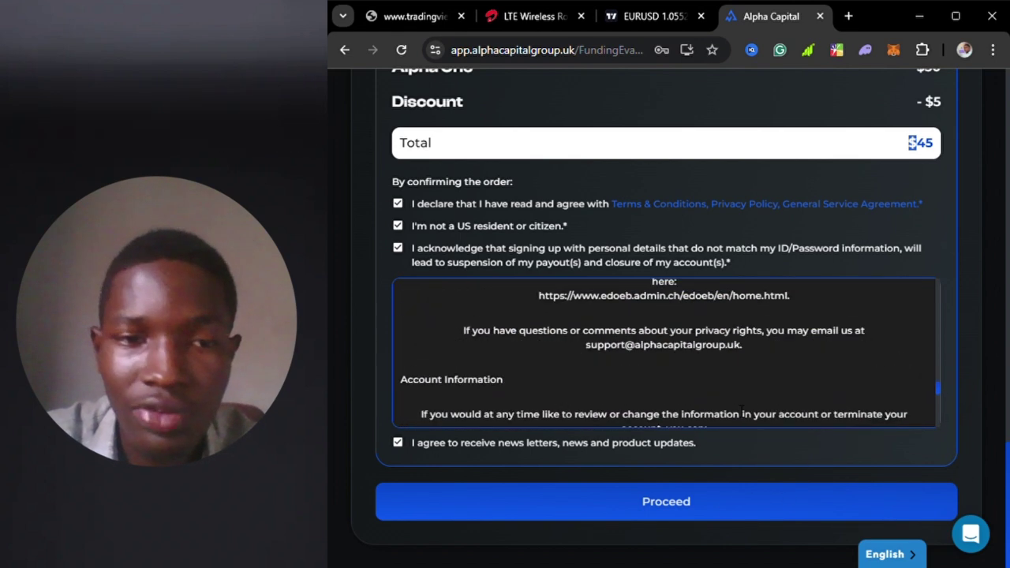
scroll(742, 413, "down", 10)
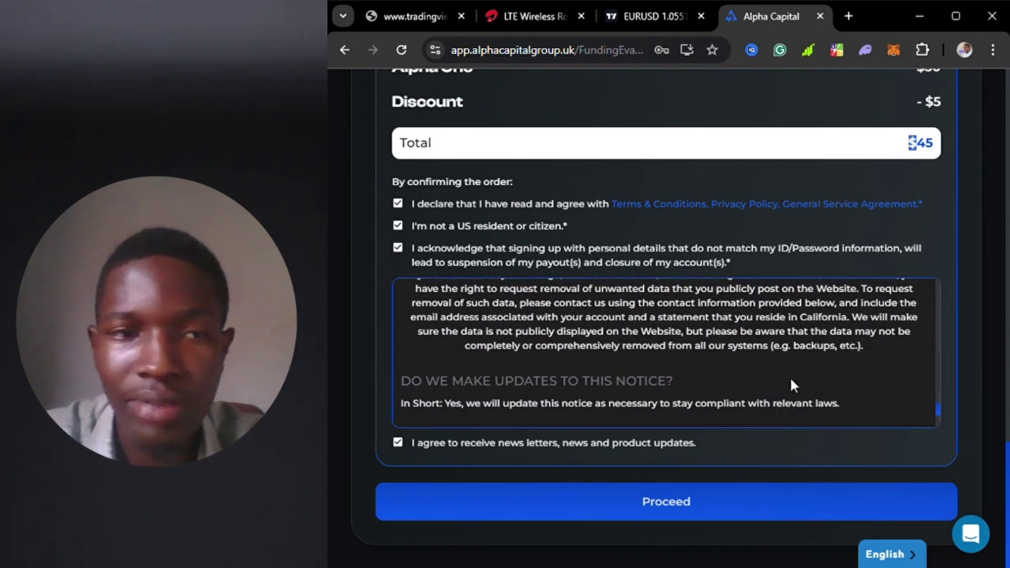
left_click(708, 510)
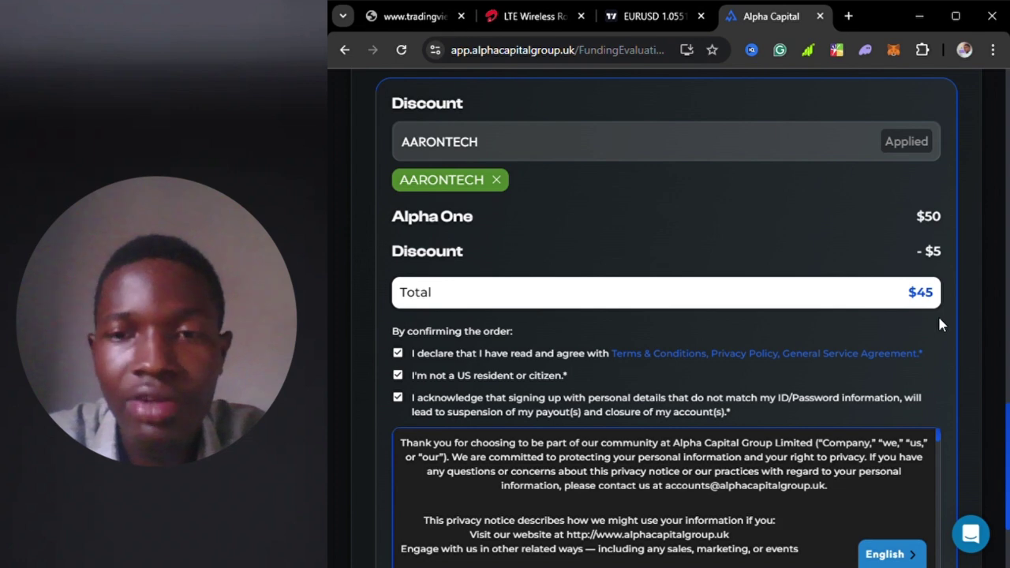
- Choose CoinPayments as the payment method for the $45 order
scroll(886, 242, "up", 8)
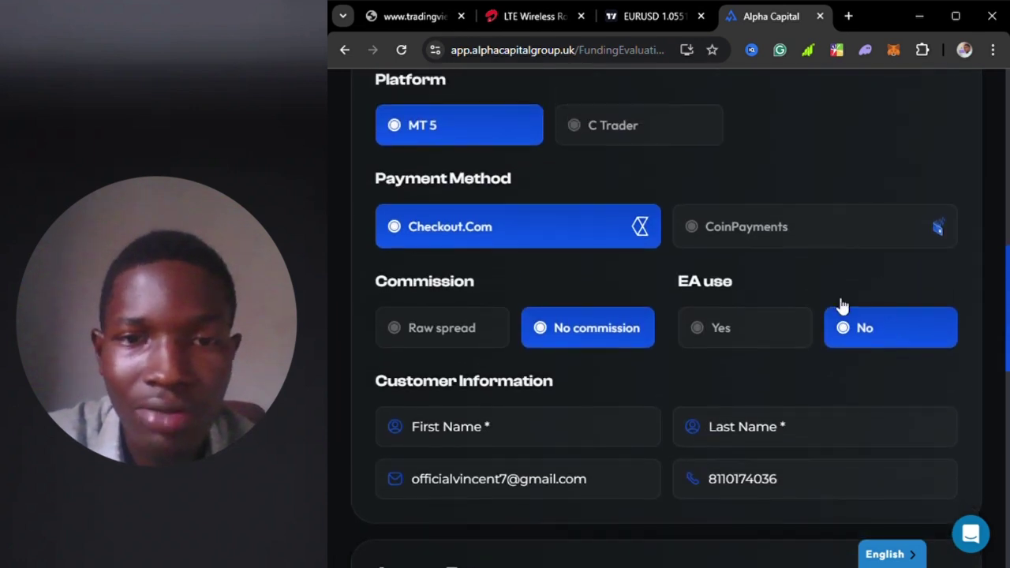
scroll(774, 331, "up", 2)
scroll(687, 367, "down", 1)
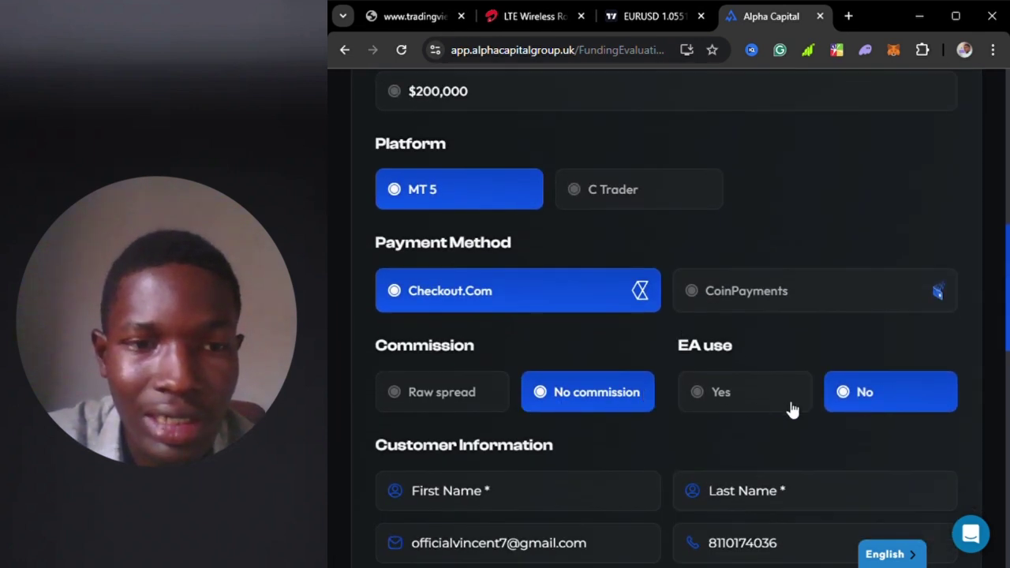
scroll(793, 410, "up", 1)
left_click(884, 355)
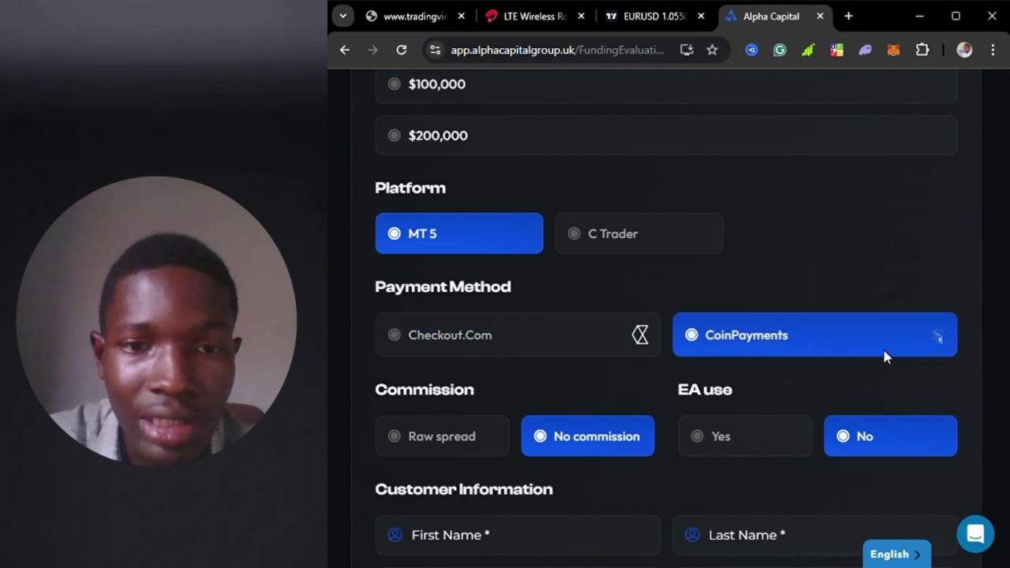
- Pay with USDT-TRON, confirm the coin, and submit the order to reach CoinPayments checkout
scroll(708, 269, "down", 1)
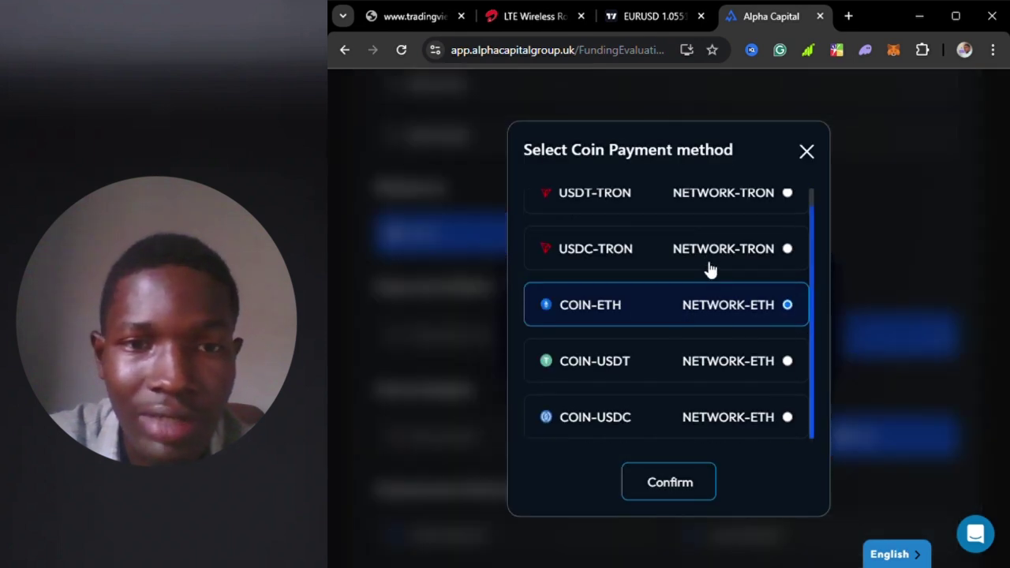
scroll(713, 271, "up", 1)
scroll(714, 315, "down", 1)
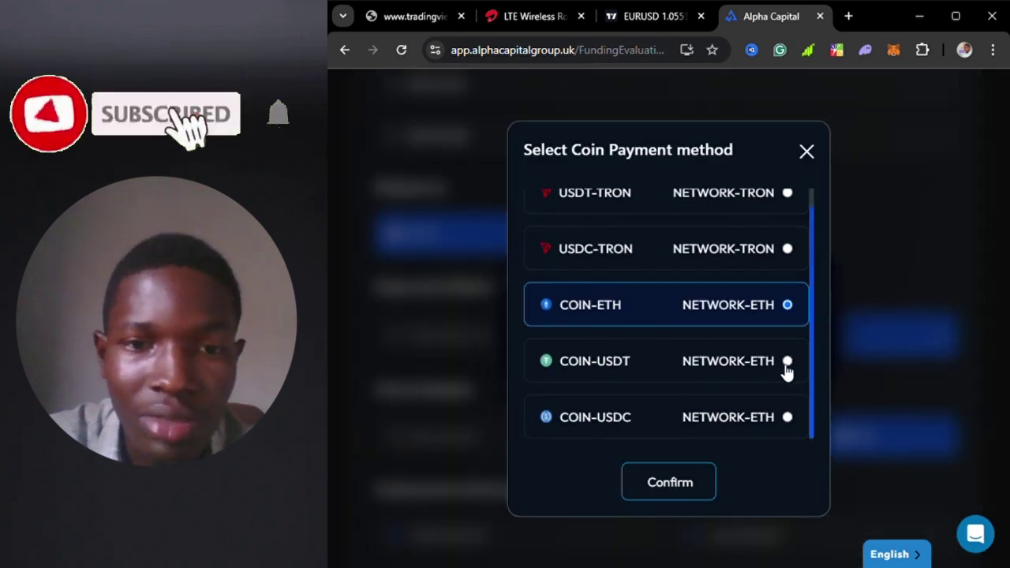
scroll(784, 372, "up", 1)
left_click(641, 218)
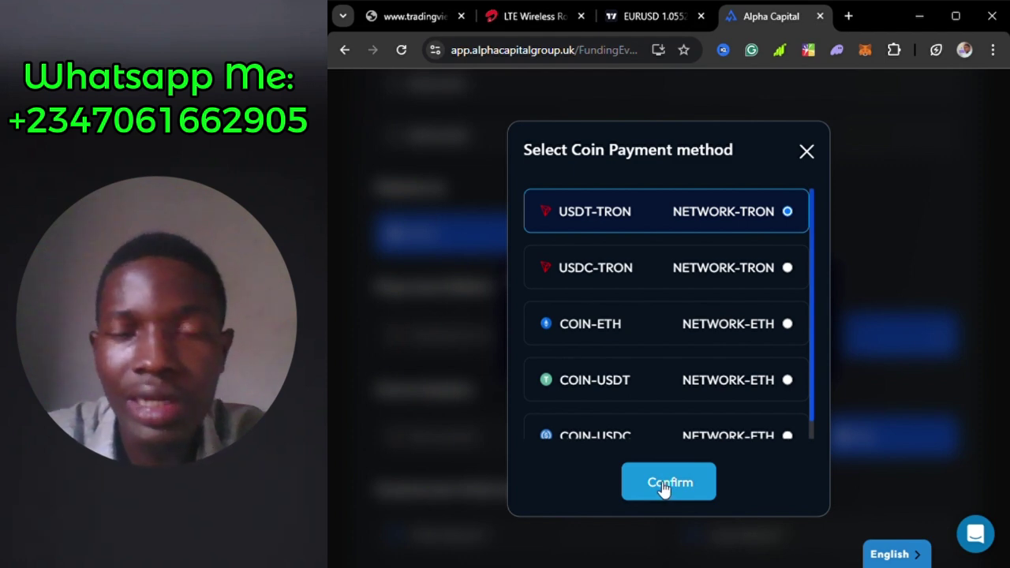
left_click(663, 486)
scroll(785, 420, "down", 2)
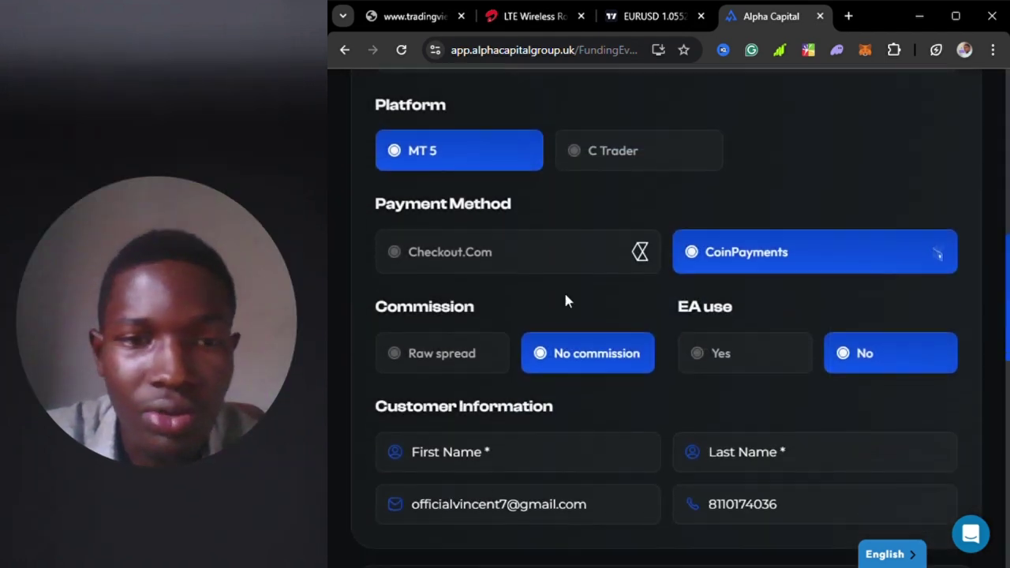
scroll(552, 207, "down", 1)
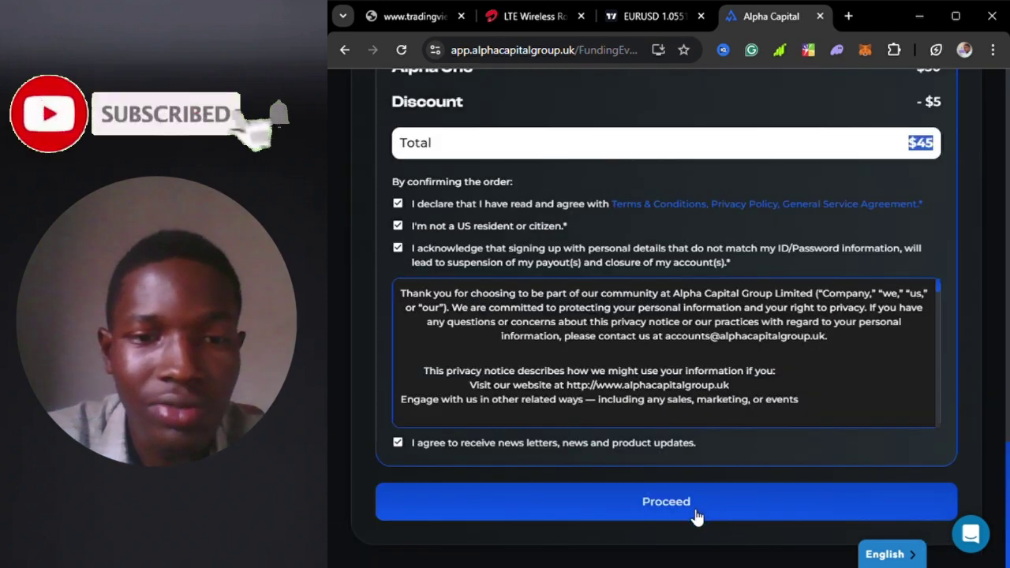
left_click(696, 514)
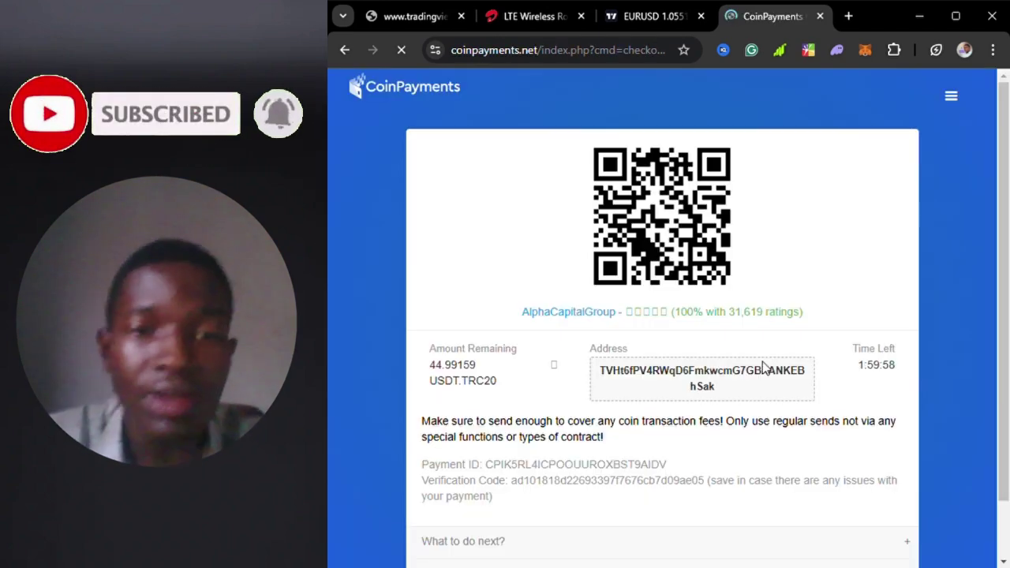
scroll(730, 394, "down", 1)
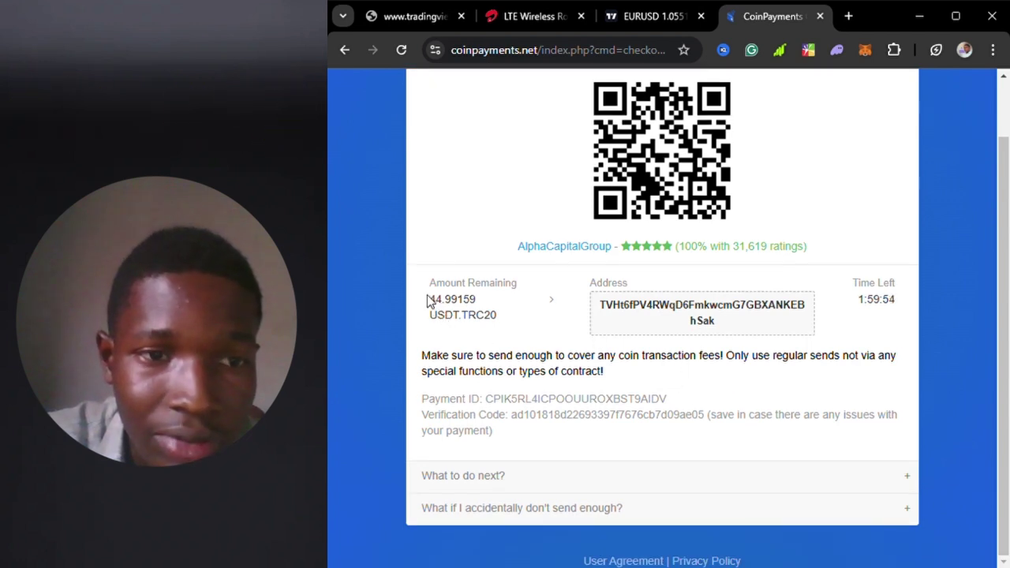
left_click_drag(437, 308, 443, 309)
left_click_drag(453, 304, 482, 301)
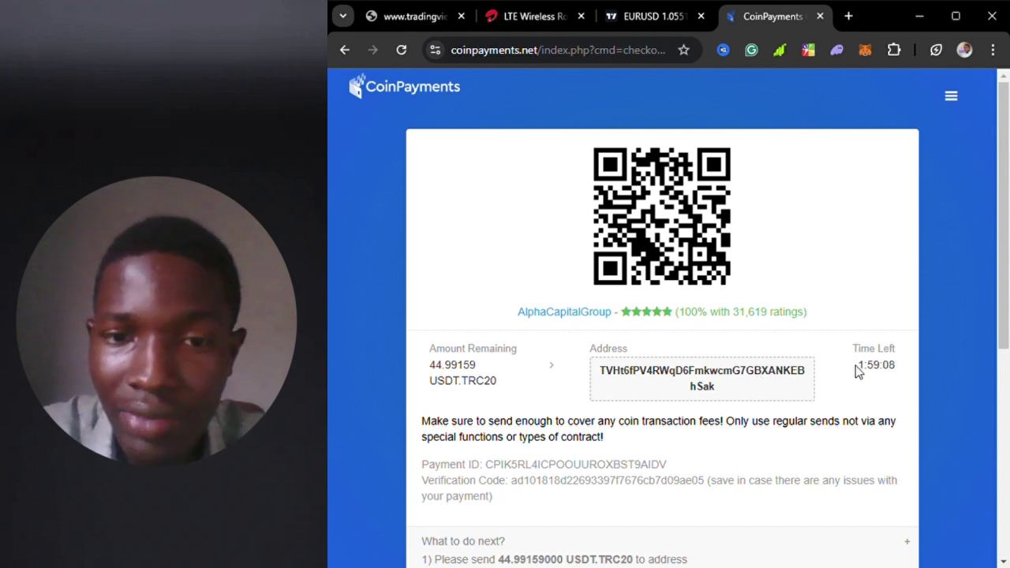
left_click_drag(859, 369, 905, 365)
scroll(759, 415, "down", 2)
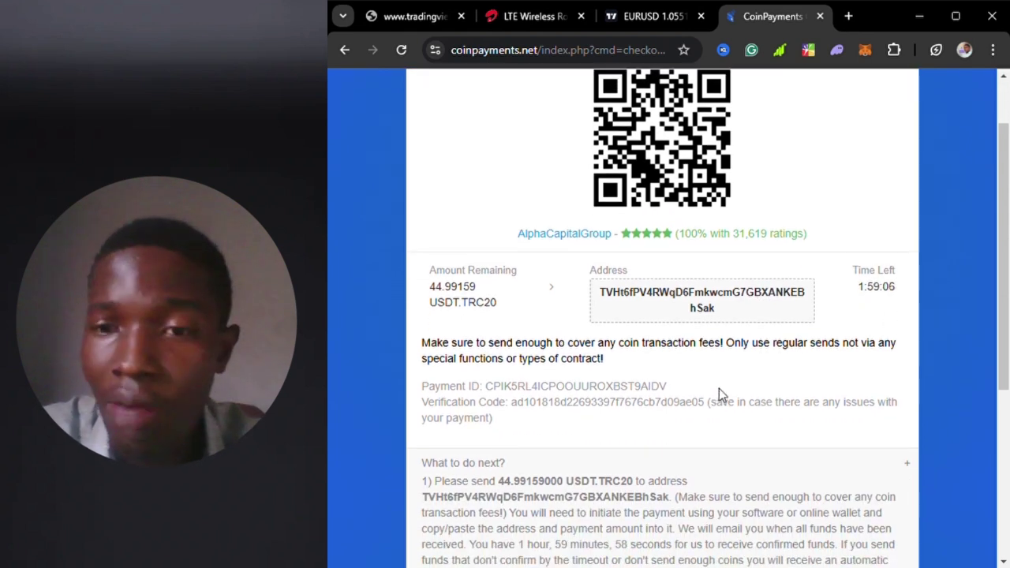
scroll(552, 460, "down", 2)
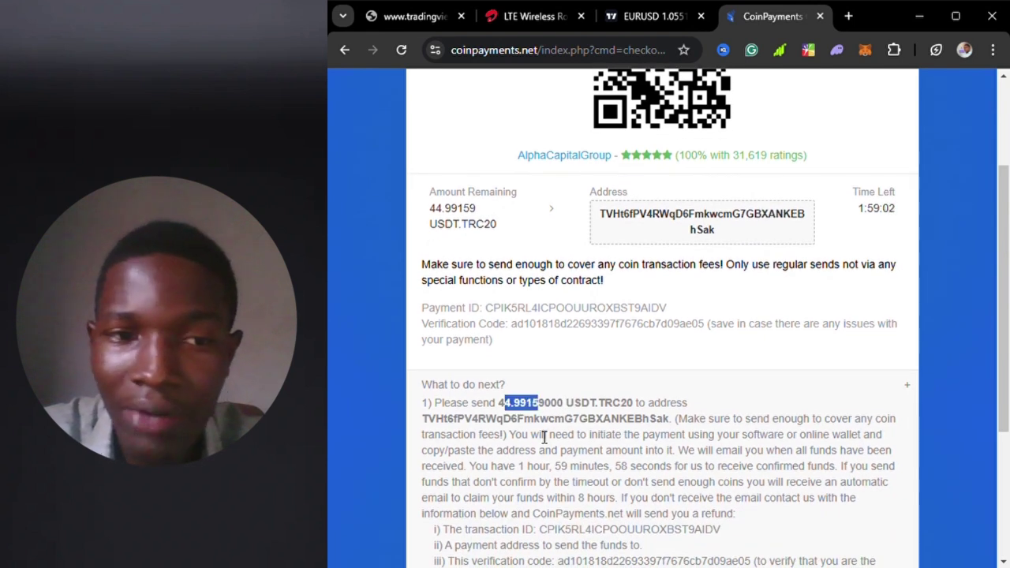
scroll(699, 422, "down", 1)
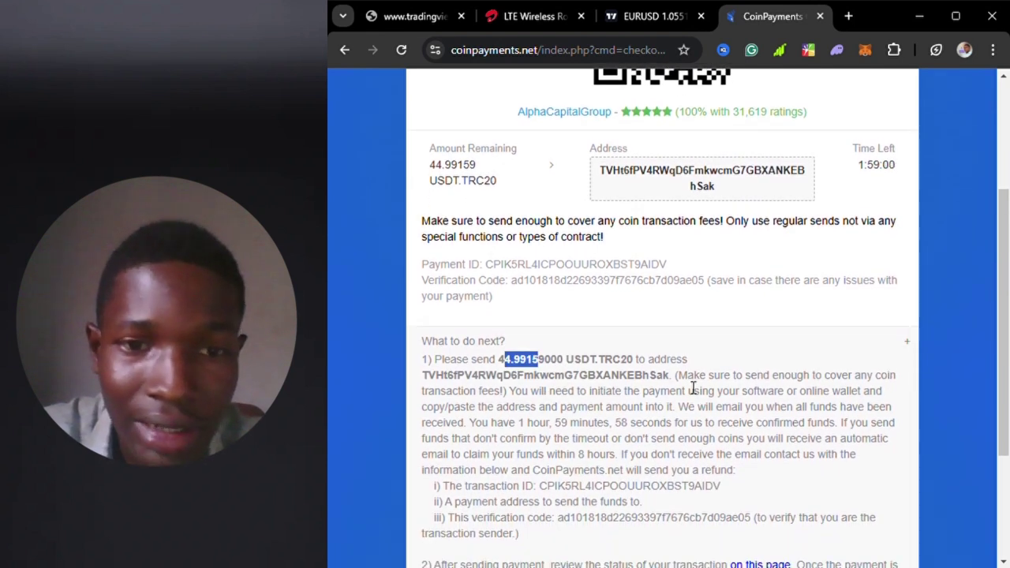
left_click_drag(687, 377, 517, 402)
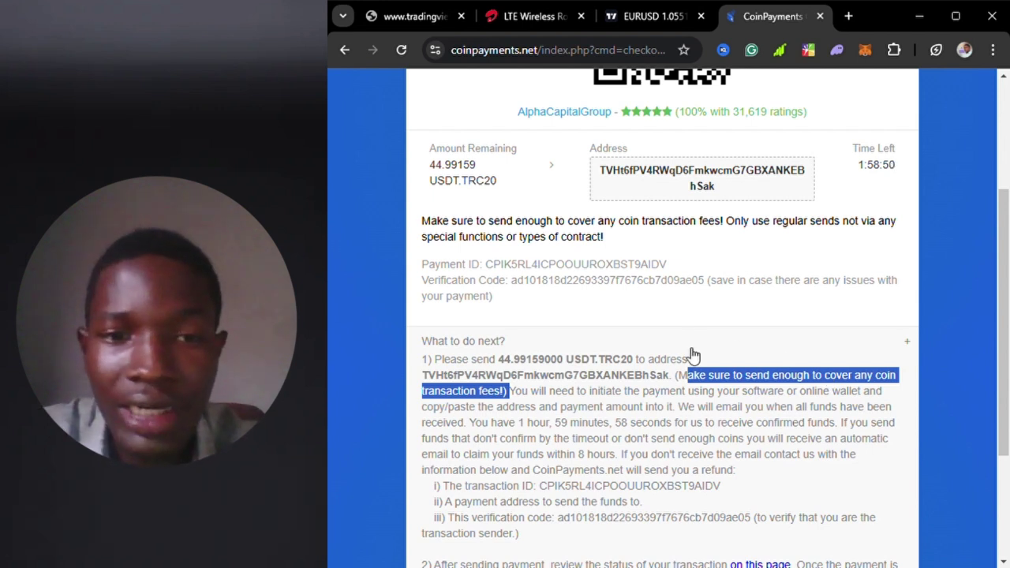
left_click_drag(677, 376, 809, 382)
scroll(672, 446, "down", 3)
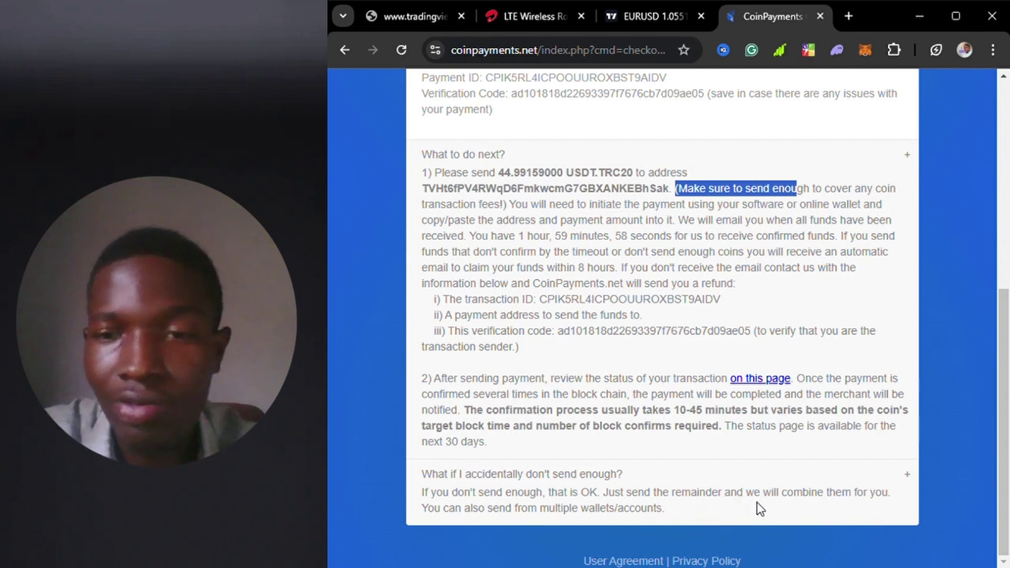
scroll(757, 499, "up", 4)
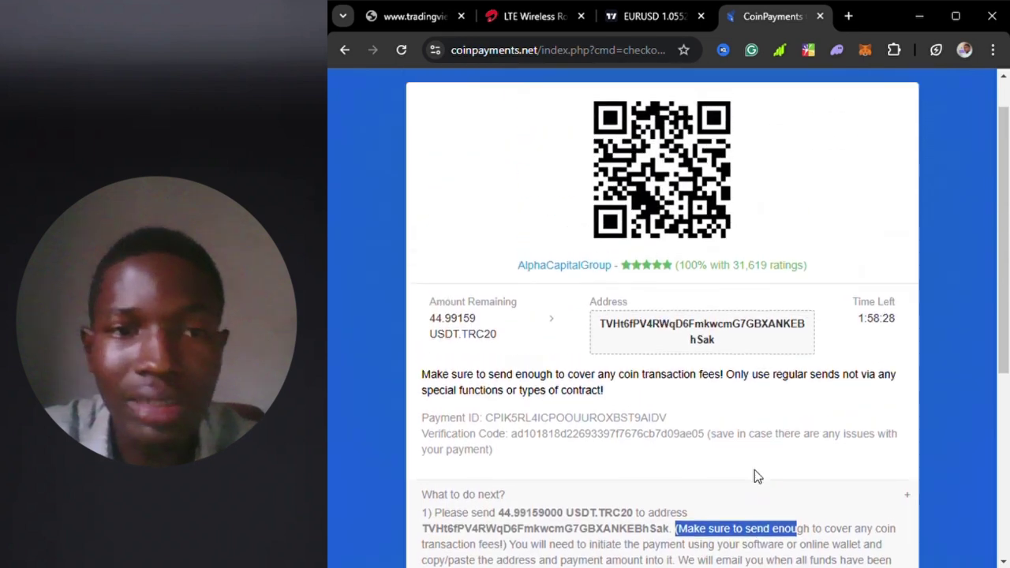
scroll(761, 405, "down", 4)
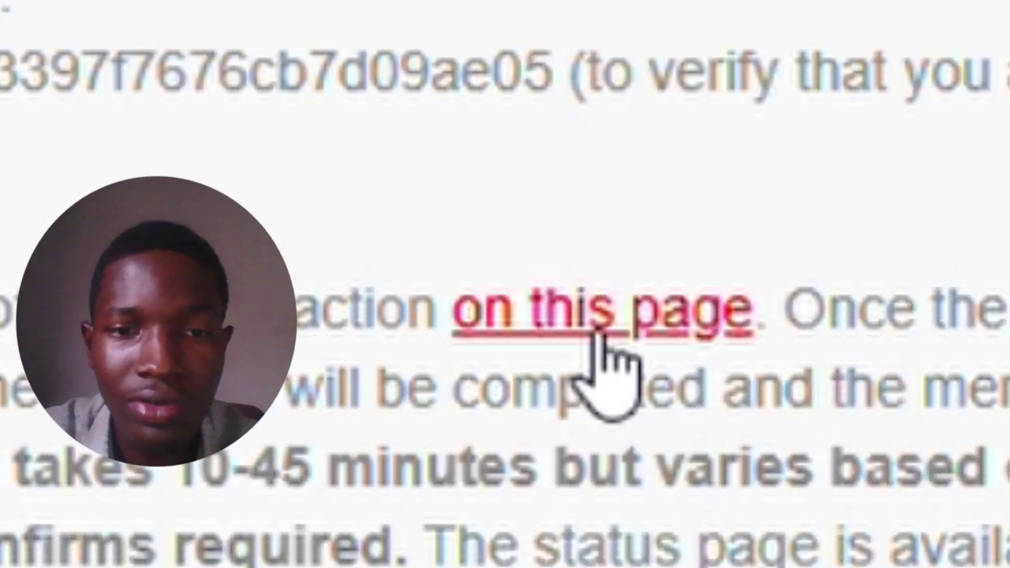
- Open the CoinPayments Transaction Status page and review the send-to address and time left
left_click(760, 378)
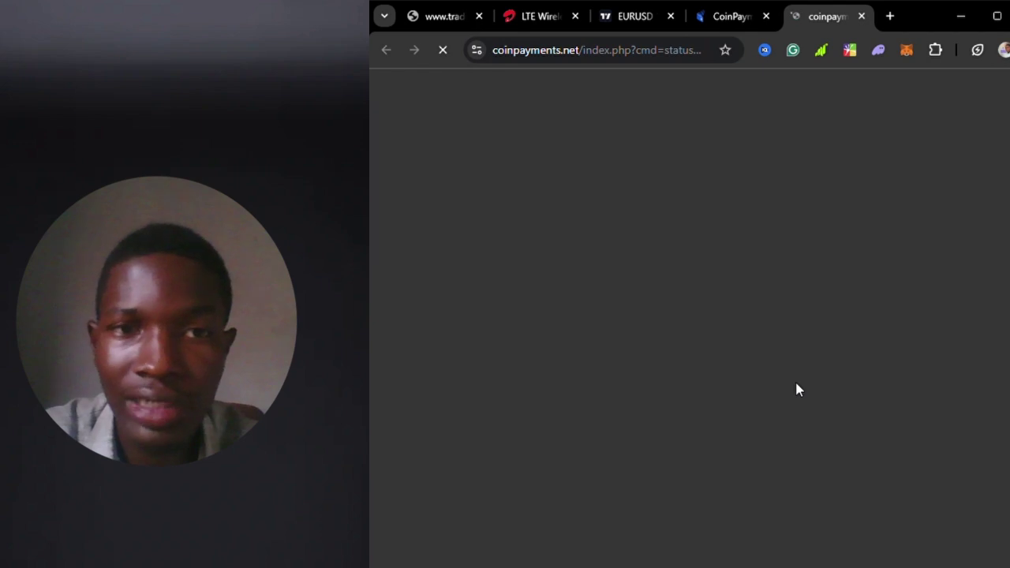
left_click_drag(583, 164, 897, 199)
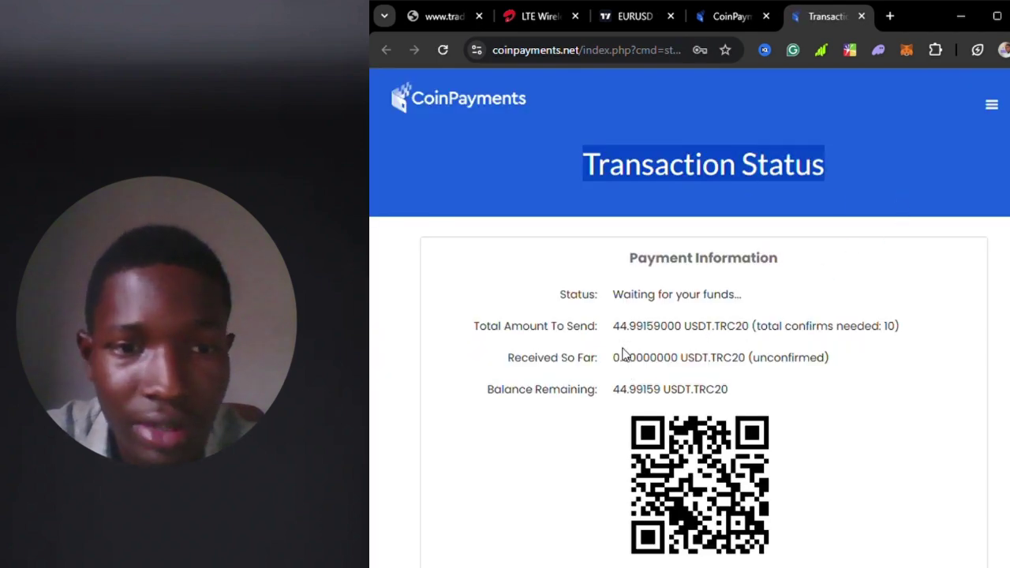
scroll(662, 345, "down", 5)
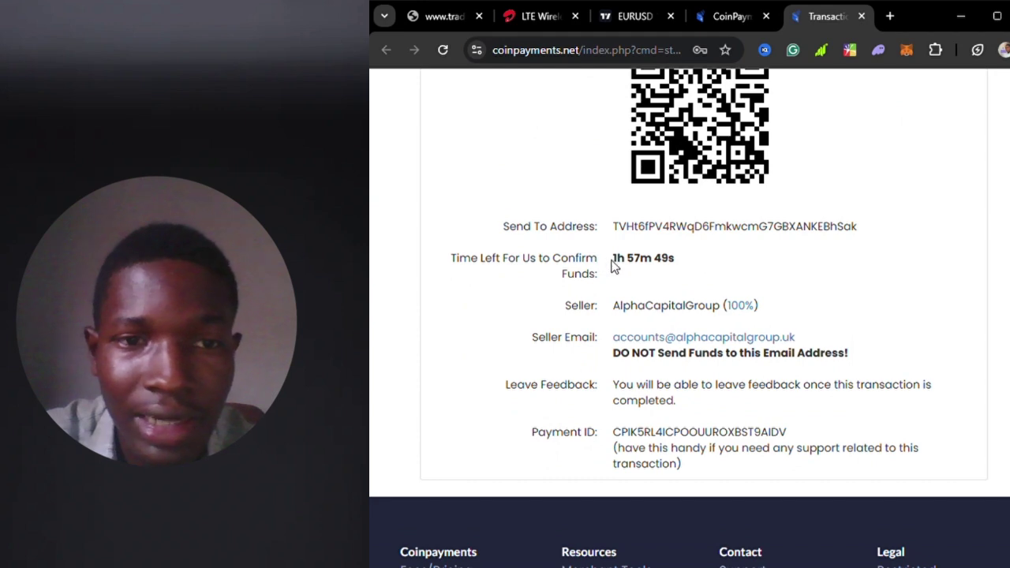
left_click_drag(614, 267, 763, 241)
left_click(955, 352)
scroll(946, 363, "down", 2)
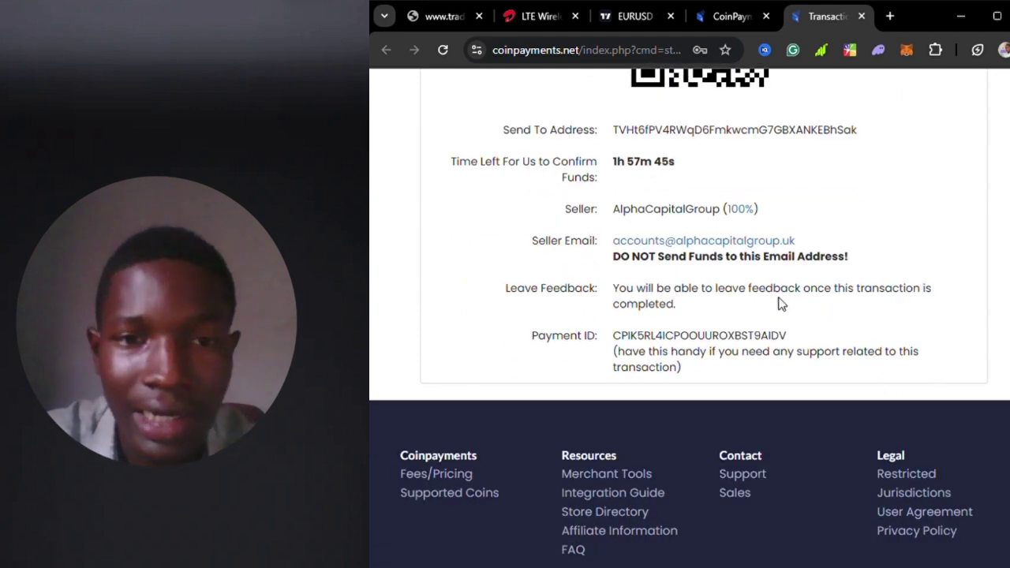
scroll(924, 296, "up", 6)
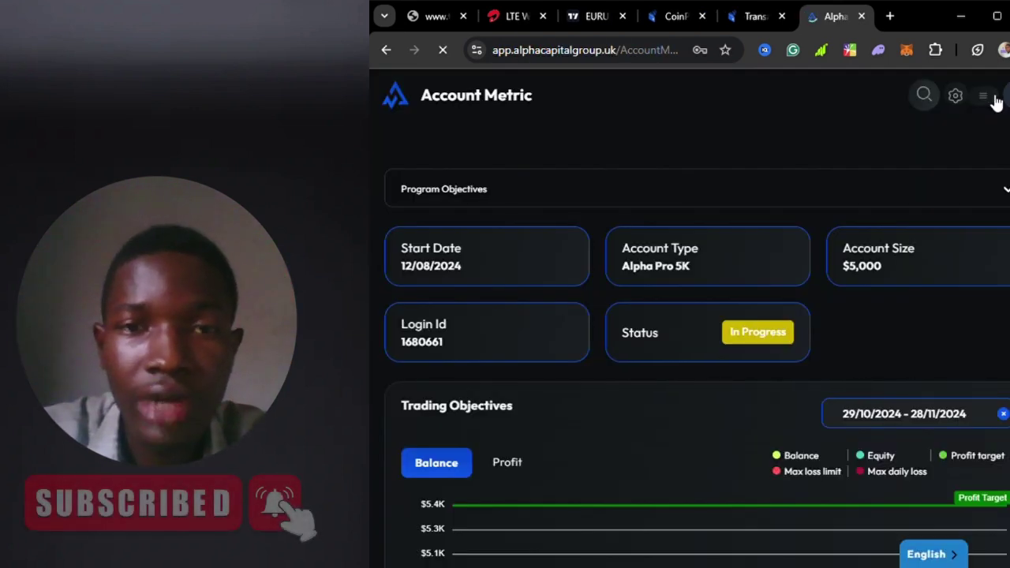
- Go to the Dashboard from the sidebar to list both In Progress Alpha Pro 5K accounts
left_click(993, 99)
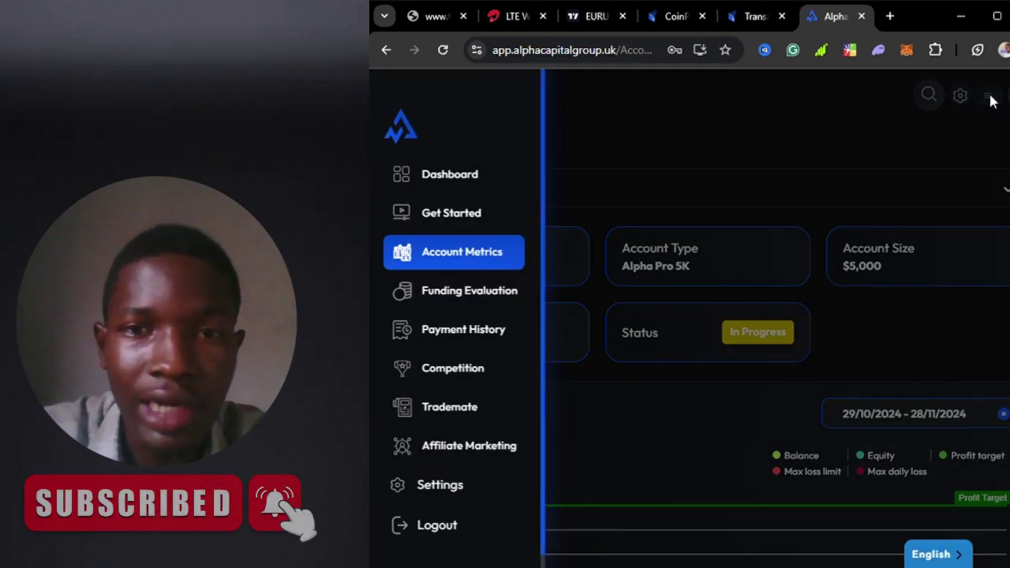
left_click(457, 181)
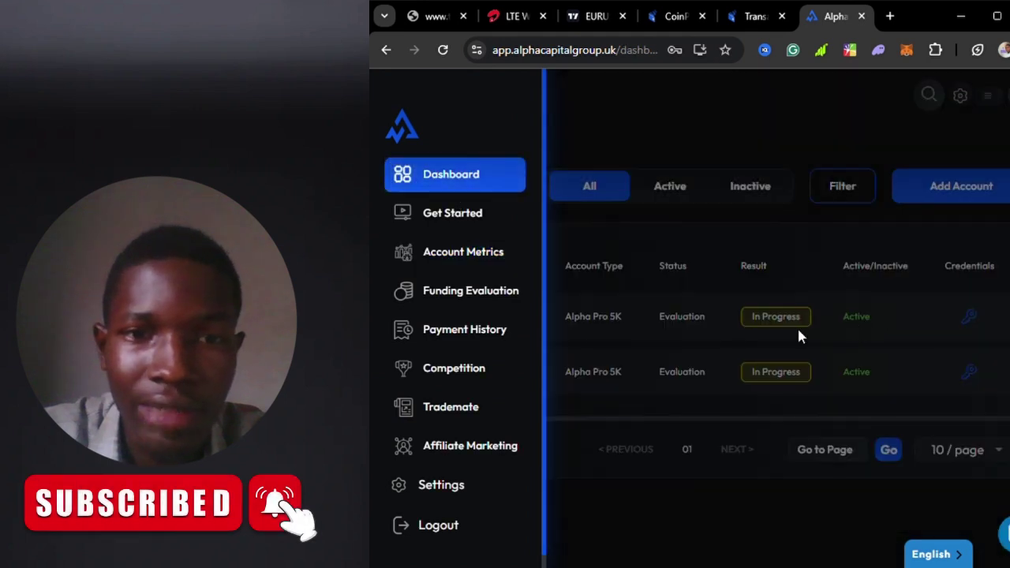
left_click(733, 259)
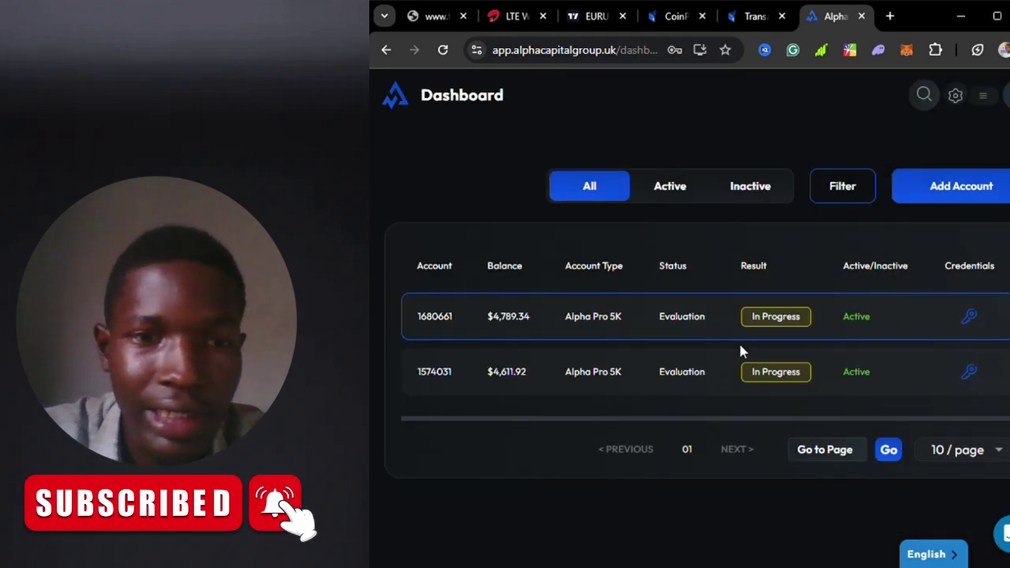